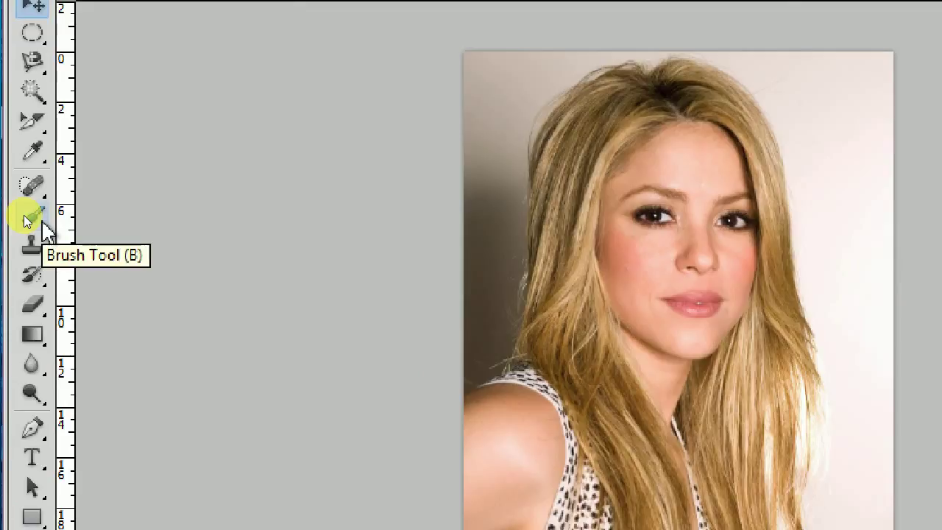
Step: Select the Mixer Brush Tool from the group of brush tools
click(28, 219)
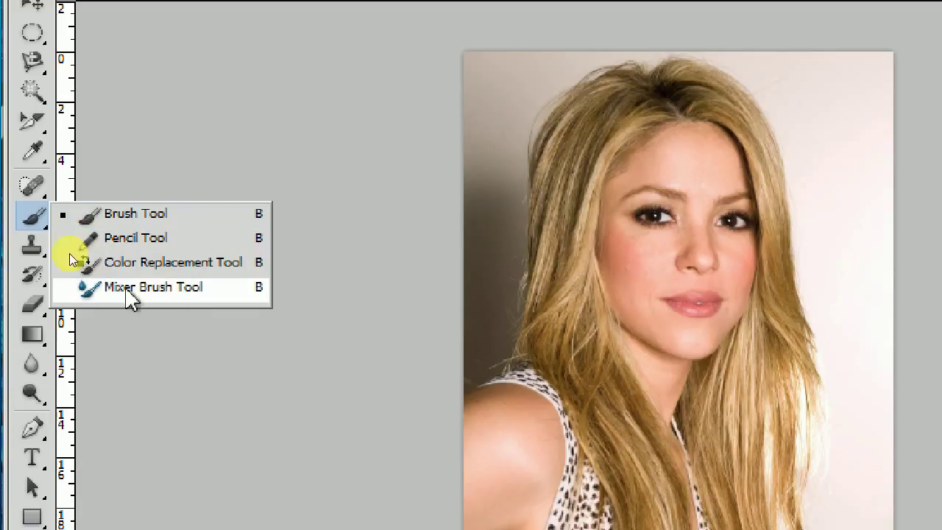
click(152, 289)
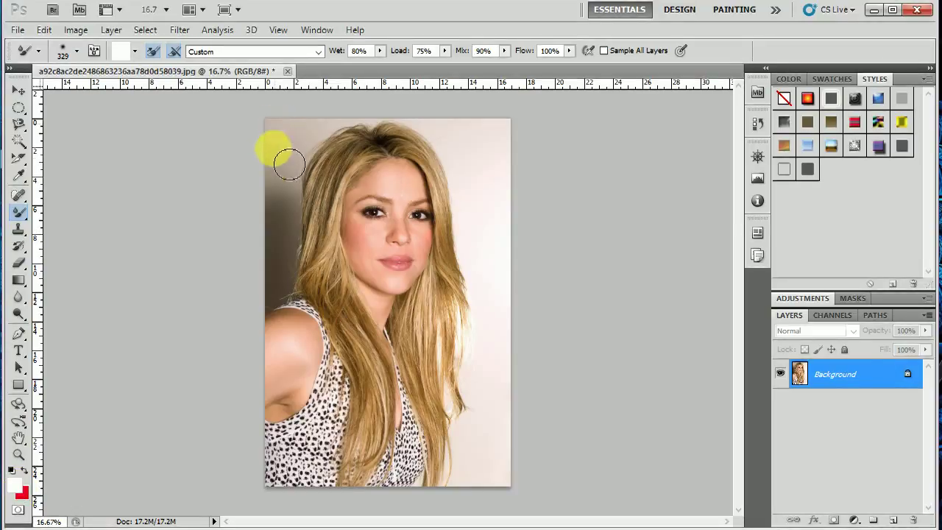
Step: Paint white and red over the backdrop around the woman with the Mixer Brush, raising Wet and Load to 100%
mouse_move(294, 191)
mouse_down()
mouse_move(282, 317)
mouse_move(290, 153)
mouse_move(372, 135)
mouse_move(338, 135)
mouse_move(416, 131)
mouse_move(475, 141)
mouse_move(482, 212)
mouse_move(476, 142)
mouse_move(498, 177)
mouse_move(498, 198)
mouse_move(522, 142)
mouse_move(526, 304)
mouse_move(502, 206)
mouse_move(508, 323)
mouse_move(484, 190)
mouse_move(504, 369)
mouse_move(505, 281)
mouse_move(509, 500)
mouse_move(504, 370)
mouse_move(493, 396)
mouse_up()
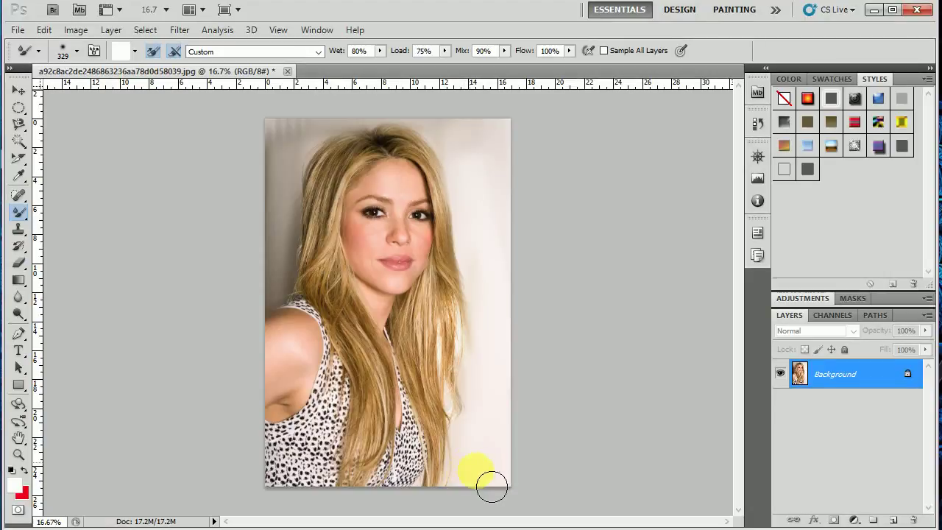
mouse_move(532, 276)
mouse_down()
mouse_move(295, 143)
mouse_move(252, 168)
mouse_move(293, 145)
mouse_move(137, 393)
mouse_up()
mouse_move(504, 125)
mouse_down()
mouse_move(517, 343)
mouse_move(491, 134)
mouse_move(516, 293)
mouse_move(502, 270)
mouse_move(490, 179)
mouse_move(515, 406)
mouse_move(500, 506)
mouse_move(493, 376)
mouse_move(493, 504)
mouse_move(487, 395)
mouse_move(485, 501)
mouse_move(482, 450)
mouse_move(504, 341)
mouse_move(496, 370)
mouse_move(463, 136)
mouse_move(473, 182)
mouse_move(518, 143)
mouse_move(525, 415)
mouse_move(504, 310)
mouse_move(481, 355)
mouse_move(513, 485)
mouse_move(471, 426)
mouse_move(482, 500)
mouse_move(496, 323)
mouse_move(480, 168)
mouse_move(490, 286)
mouse_move(504, 171)
mouse_move(479, 170)
mouse_move(407, 131)
mouse_move(355, 134)
mouse_move(310, 147)
mouse_move(288, 179)
mouse_move(279, 171)
mouse_move(288, 224)
mouse_move(294, 154)
mouse_move(290, 213)
mouse_move(313, 157)
mouse_move(283, 329)
mouse_move(281, 296)
mouse_up()
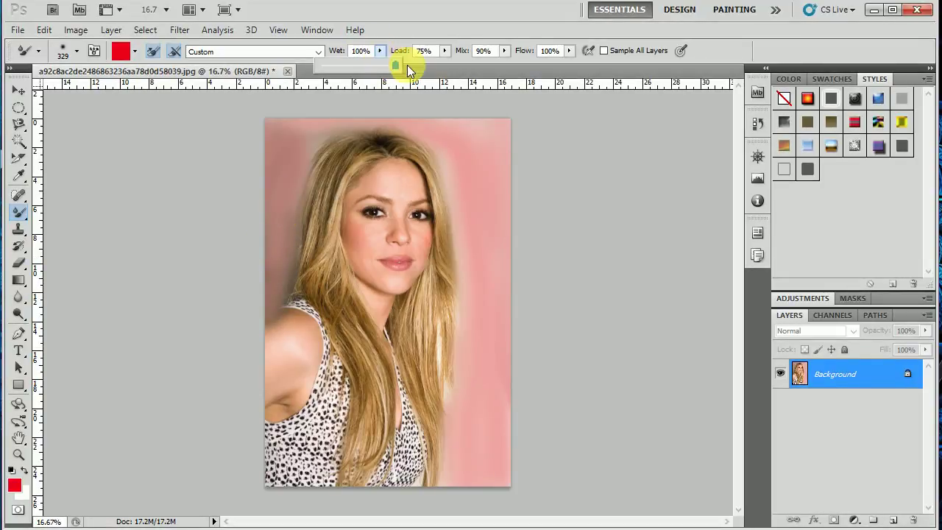
drag(446, 67, 480, 74)
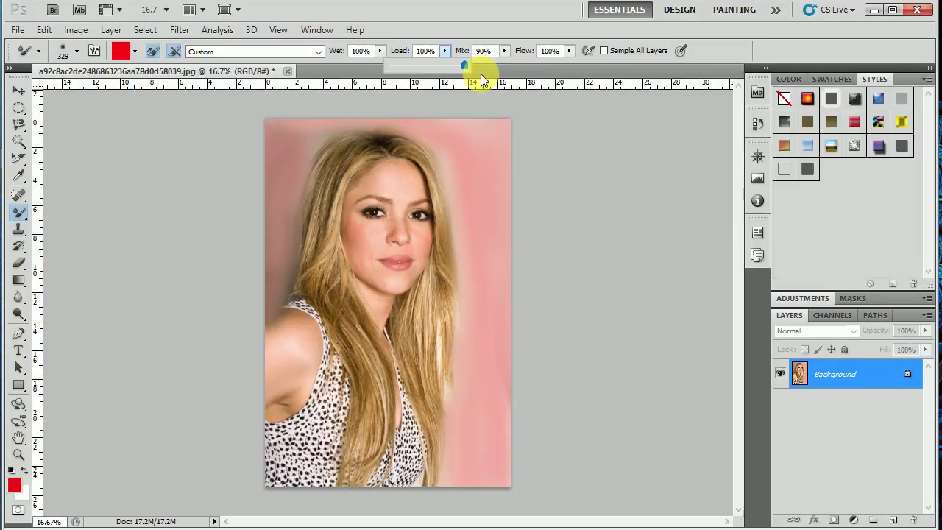
mouse_move(503, 136)
mouse_down()
mouse_move(513, 220)
mouse_move(495, 272)
mouse_move(509, 255)
mouse_move(515, 176)
mouse_move(471, 444)
mouse_move(494, 463)
mouse_move(441, 456)
mouse_move(467, 296)
mouse_move(332, 169)
mouse_move(338, 259)
mouse_move(351, 162)
mouse_move(345, 196)
mouse_move(375, 169)
mouse_move(350, 203)
mouse_move(379, 179)
mouse_move(427, 162)
mouse_move(451, 199)
mouse_move(471, 292)
mouse_move(456, 377)
mouse_up()
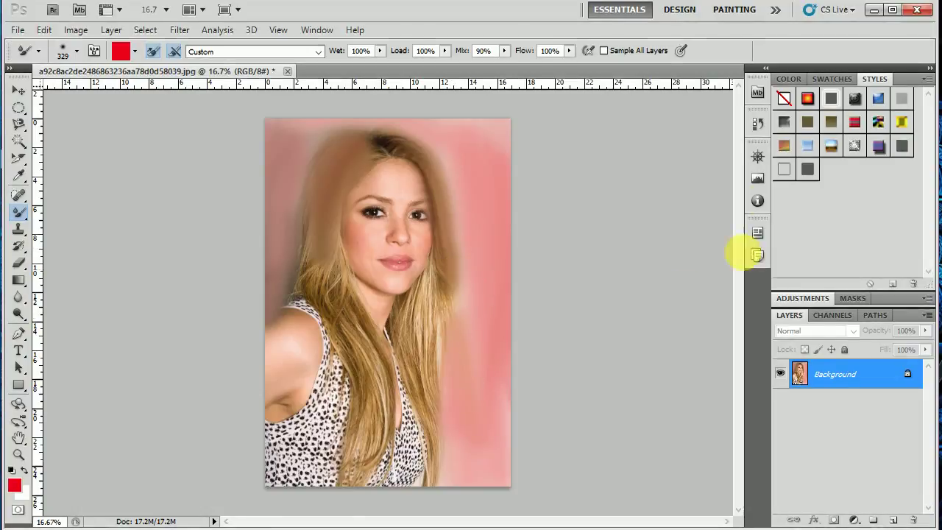
Step: Revert the photo to its opening state in the history, discarding the white and red strokes
click(759, 122)
click(736, 134)
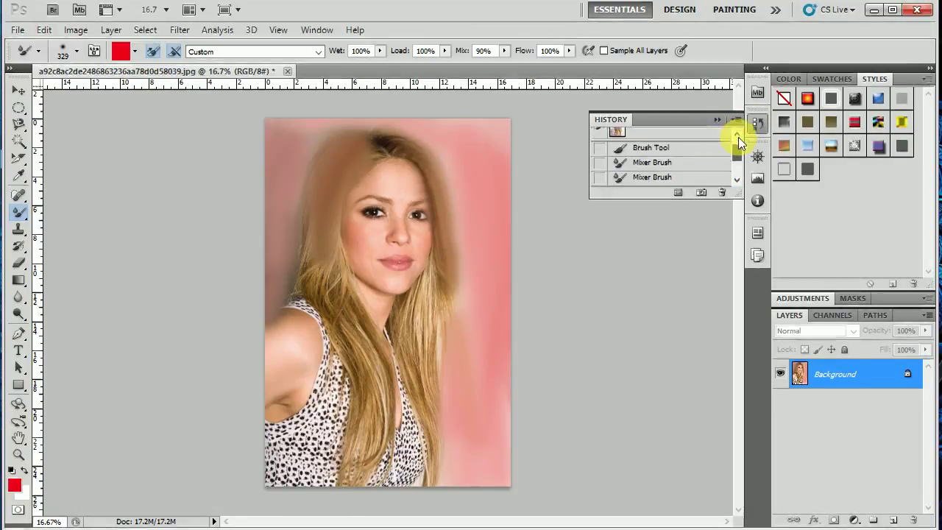
click(694, 139)
click(716, 119)
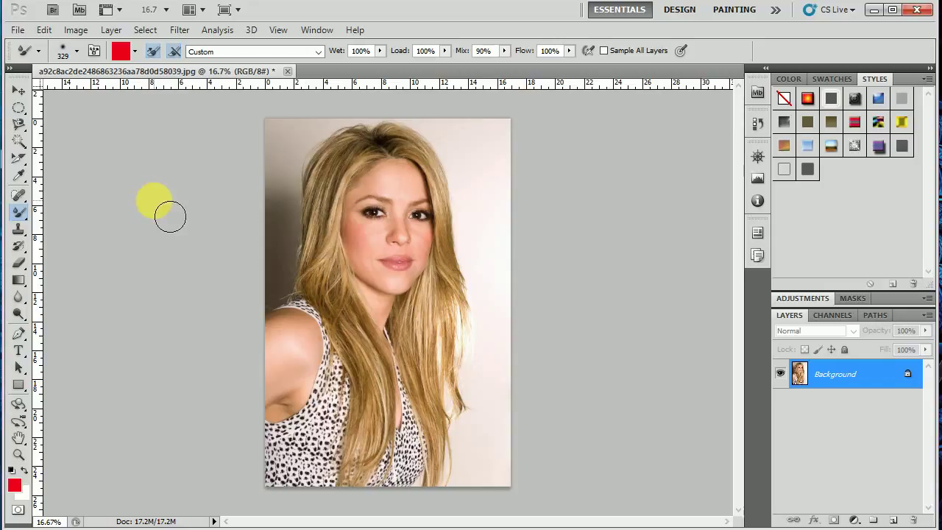
Step: Choose the Dry brush preset and paint solid red strokes over the light backdrop and across the woman's face and shoulder
click(240, 52)
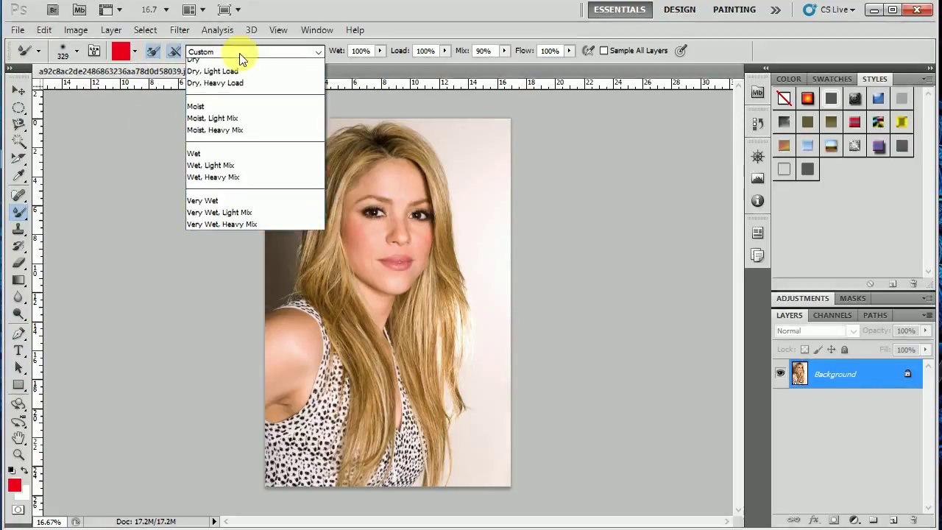
click(229, 88)
click(471, 153)
mouse_move(489, 266)
mouse_down()
mouse_move(508, 143)
mouse_move(513, 463)
mouse_move(501, 335)
mouse_up()
mouse_move(309, 348)
mouse_down()
mouse_move(364, 239)
mouse_move(423, 340)
mouse_move(372, 311)
mouse_up()
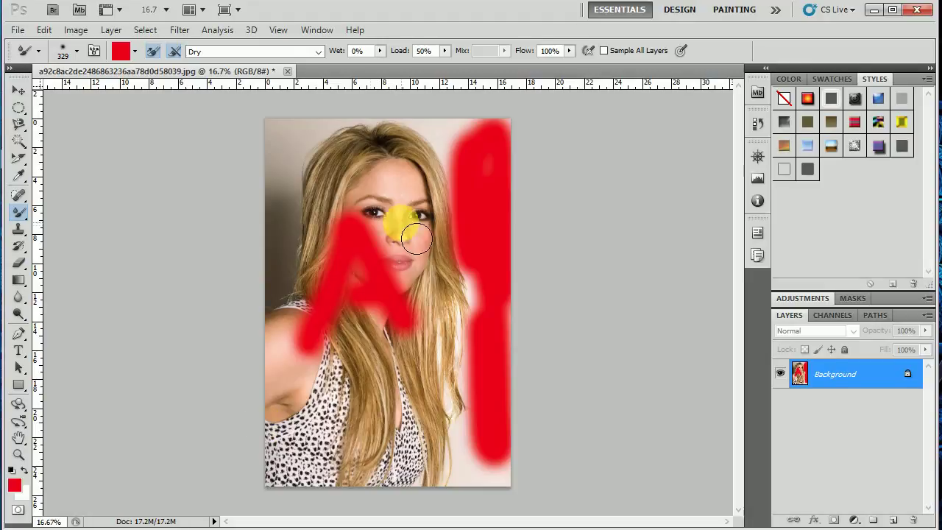
drag(378, 229, 387, 240)
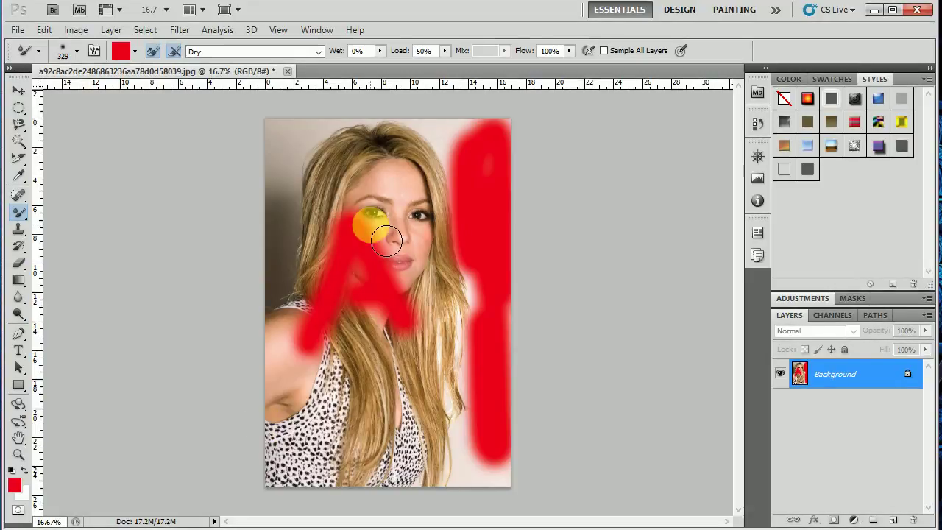
Step: Restore the photo to its opening state in the history and reselect the Mixer Brush Tool
click(752, 131)
click(627, 120)
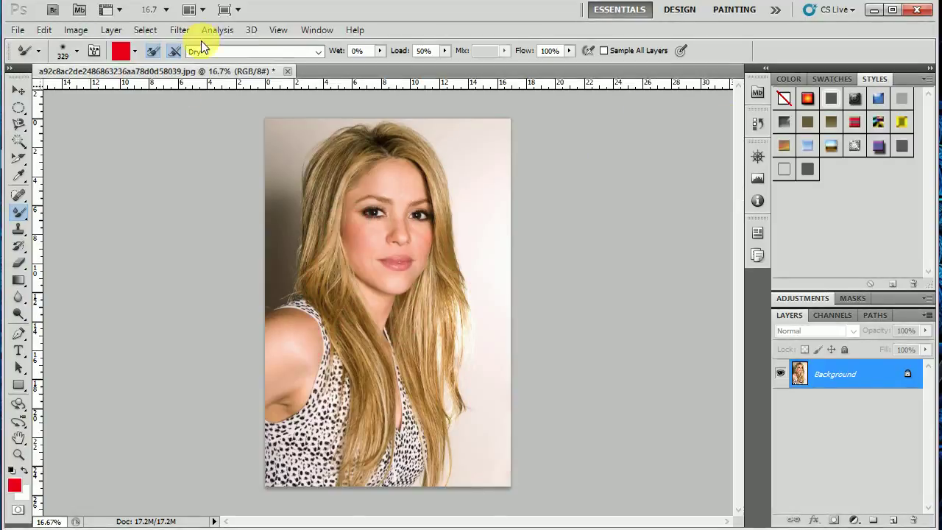
click(260, 52)
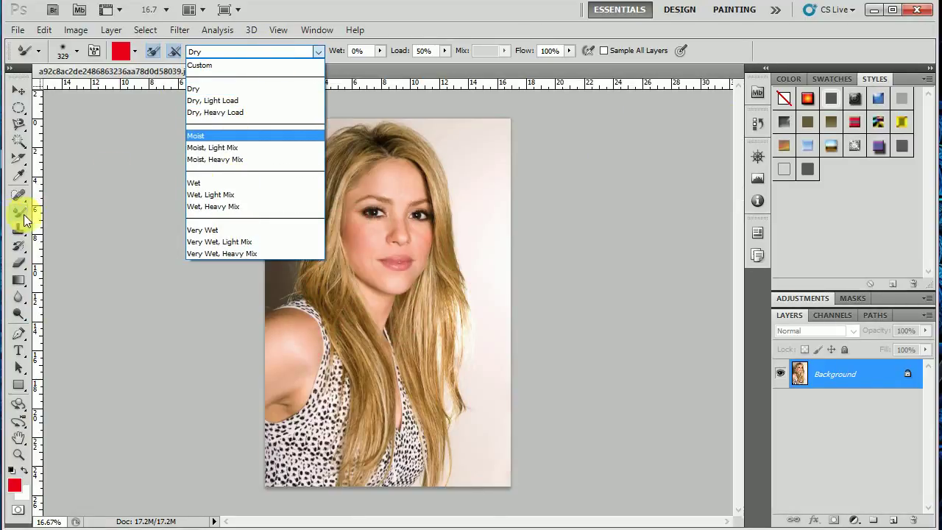
click(315, 53)
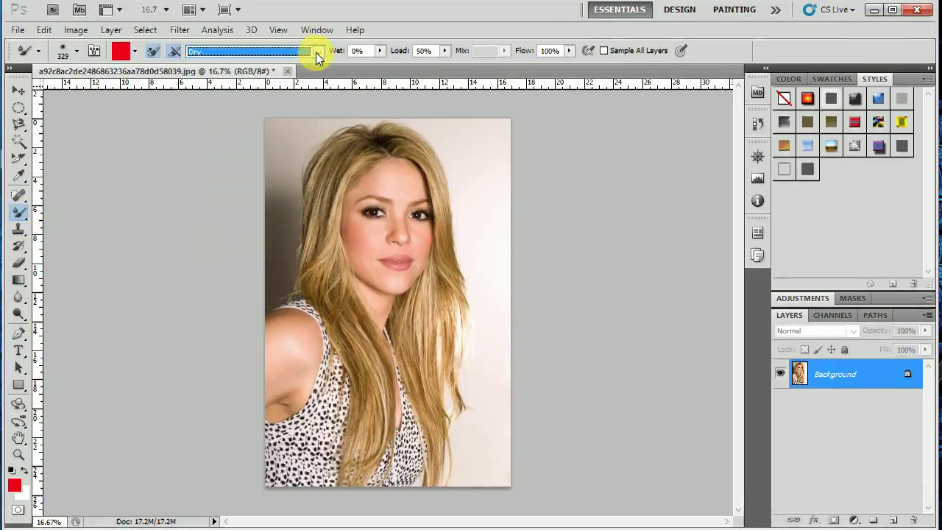
click(16, 215)
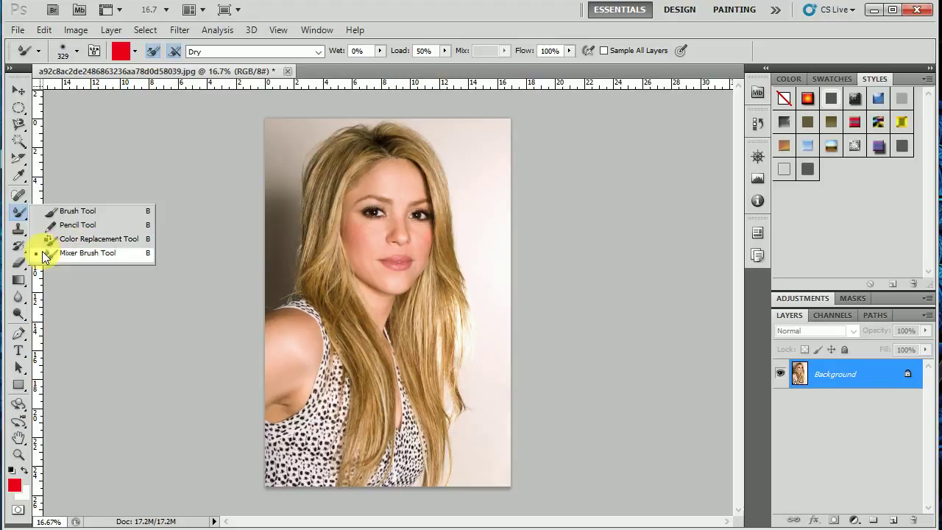
click(95, 252)
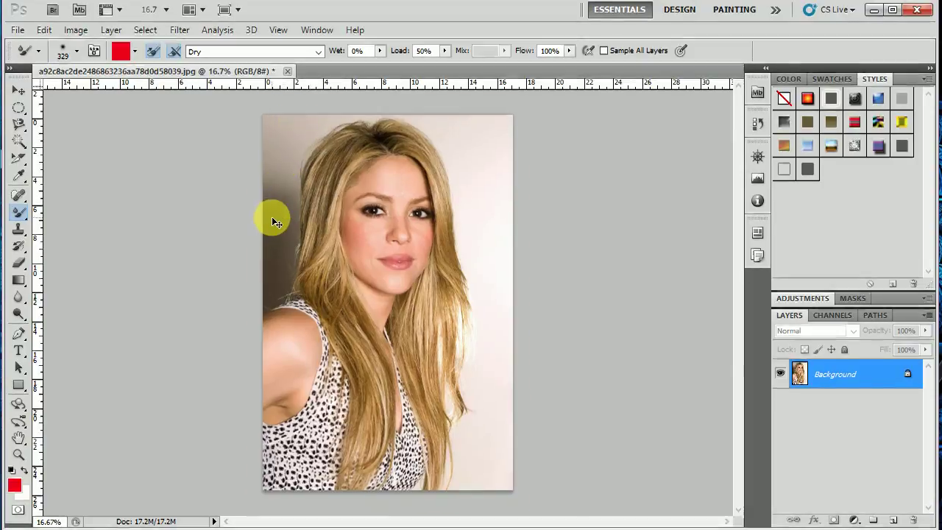
Step: Try a red dab with the Dry preset on the dark backdrop beside the hair, and undo it
key(ctrl+plus)
key(ctrl+plus)
key(ctrl+plus)
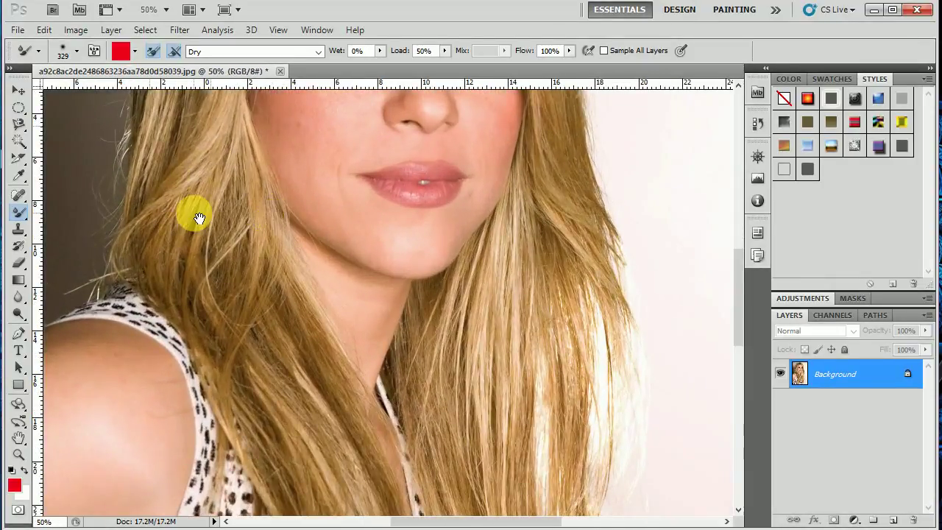
drag(194, 214, 404, 420)
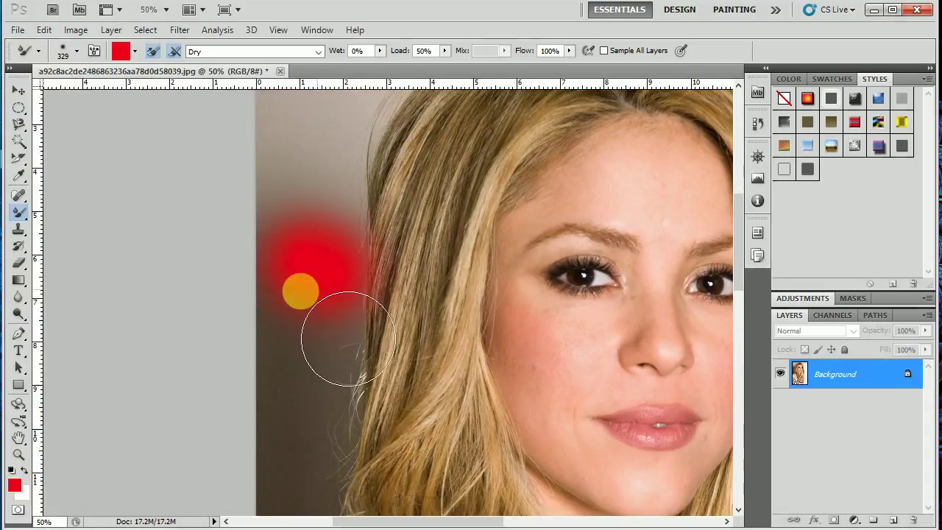
key(ctrl+minus)
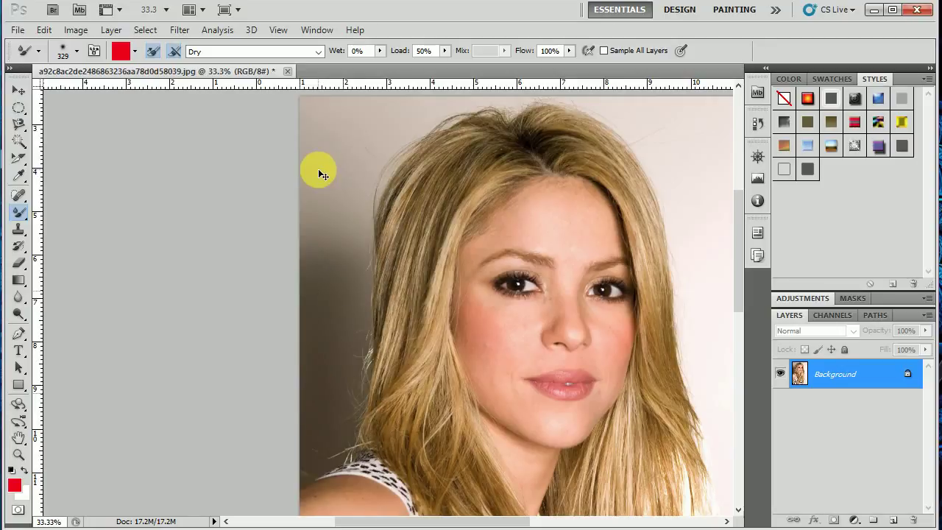
key(ctrl+minus)
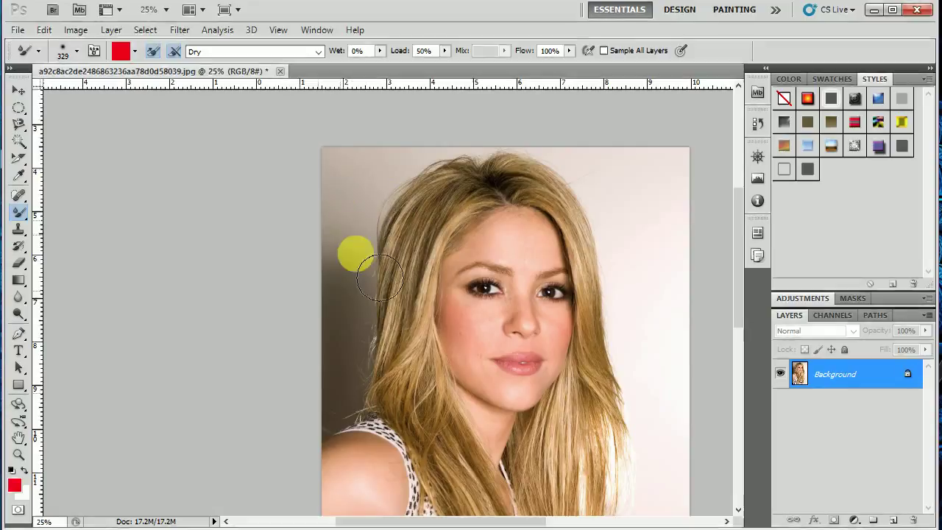
Step: Set the foreground color to black and paint along the backdrop's edge and corner beside the darker side of the hair
click(268, 51)
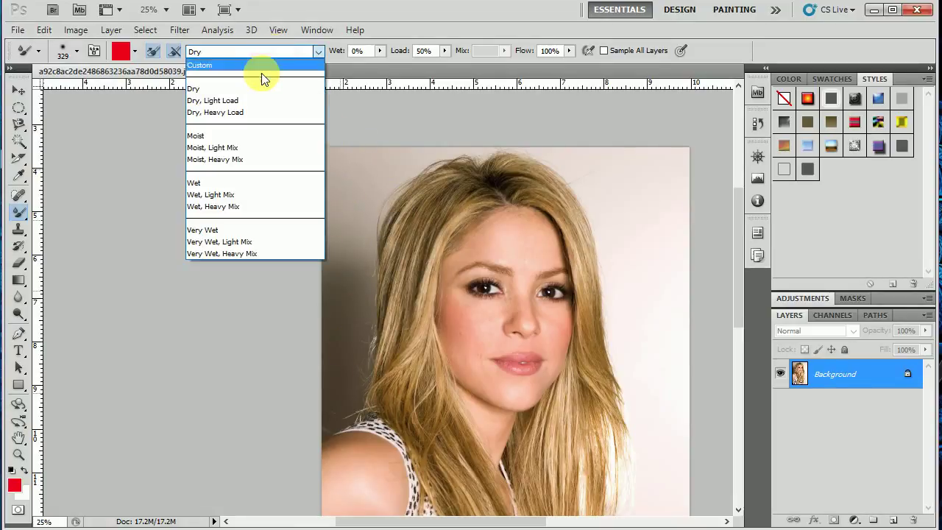
click(245, 66)
click(15, 483)
drag(275, 167, 362, 278)
click(515, 6)
mouse_move(340, 154)
mouse_down()
mouse_move(336, 238)
mouse_move(347, 185)
mouse_move(405, 141)
mouse_up()
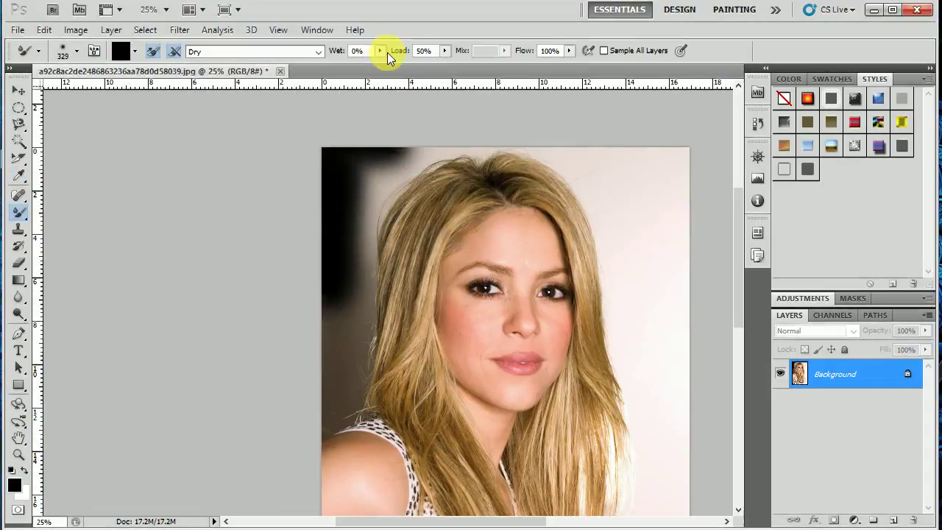
Step: Set the Mixer Brush to Wet 80%, Load 80% and Mix 100%, and blend the black paint into the backdrop beside the hair
click(379, 52)
drag(426, 67, 440, 67)
click(444, 53)
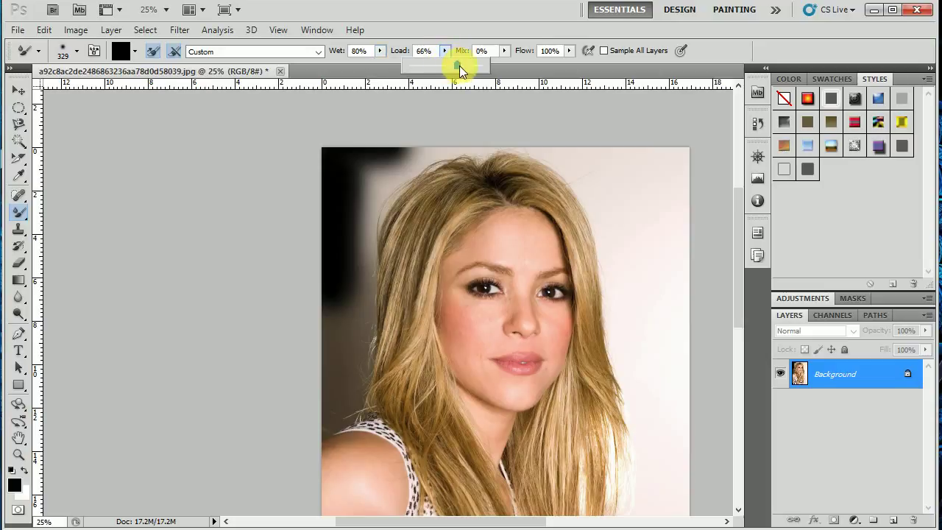
click(503, 51)
drag(506, 69, 583, 71)
mouse_move(406, 203)
mouse_down()
mouse_move(382, 252)
mouse_move(377, 351)
mouse_move(347, 368)
mouse_move(349, 220)
mouse_move(338, 284)
mouse_move(367, 291)
mouse_up()
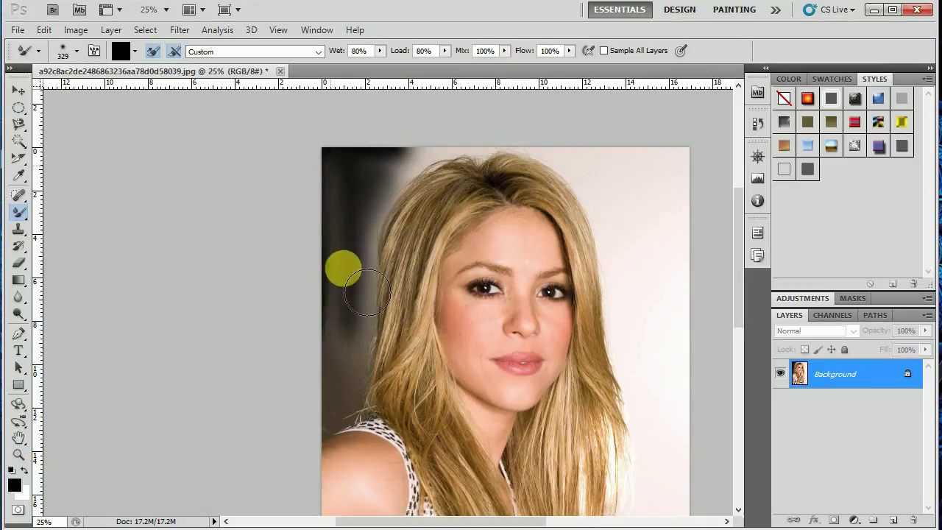
Step: Discard the black strokes in the history and blend the dark backdrop beside the hair again with the Mixer Brush
click(754, 128)
click(652, 142)
mouse_move(351, 296)
mouse_down()
mouse_move(371, 211)
mouse_move(364, 289)
mouse_move(362, 218)
mouse_move(358, 360)
mouse_move(370, 384)
mouse_move(359, 321)
mouse_move(370, 311)
mouse_move(357, 315)
mouse_move(384, 305)
mouse_move(359, 221)
mouse_move(390, 230)
mouse_move(382, 209)
mouse_move(401, 216)
mouse_move(374, 249)
mouse_move(351, 255)
mouse_move(382, 261)
mouse_move(371, 263)
mouse_move(410, 203)
mouse_move(386, 202)
mouse_move(370, 187)
mouse_move(378, 233)
mouse_move(368, 258)
mouse_up()
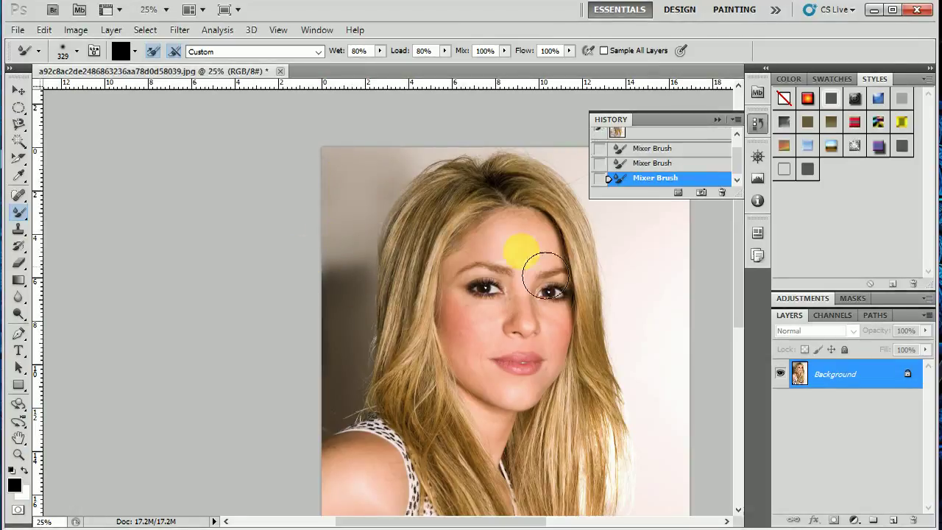
click(726, 119)
scroll(516, 252, up, 2)
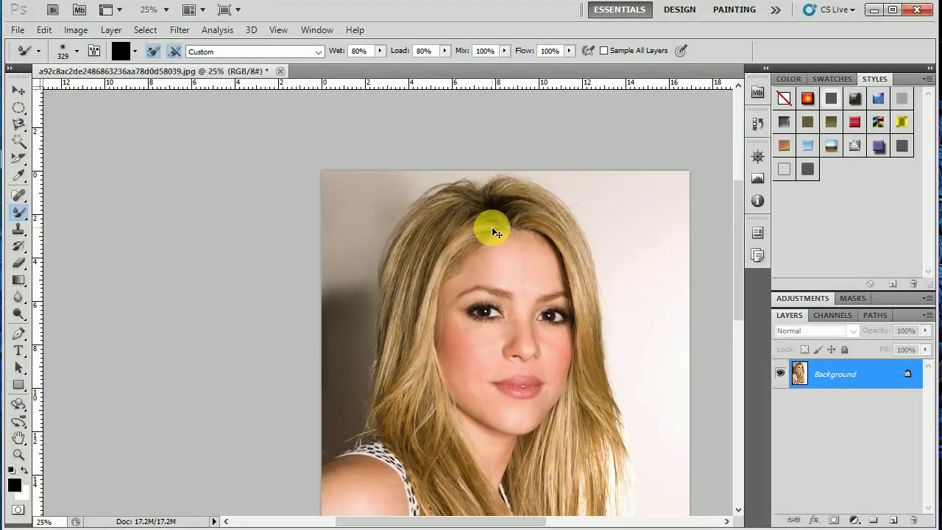
key(ctrl+minus)
Step: Return the photo to its opening state in the history and collapse the history
click(757, 123)
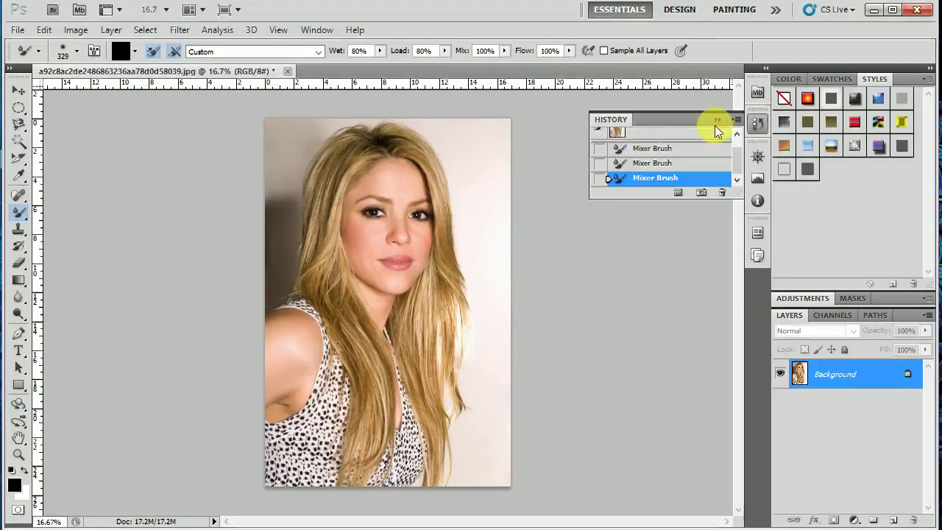
click(622, 131)
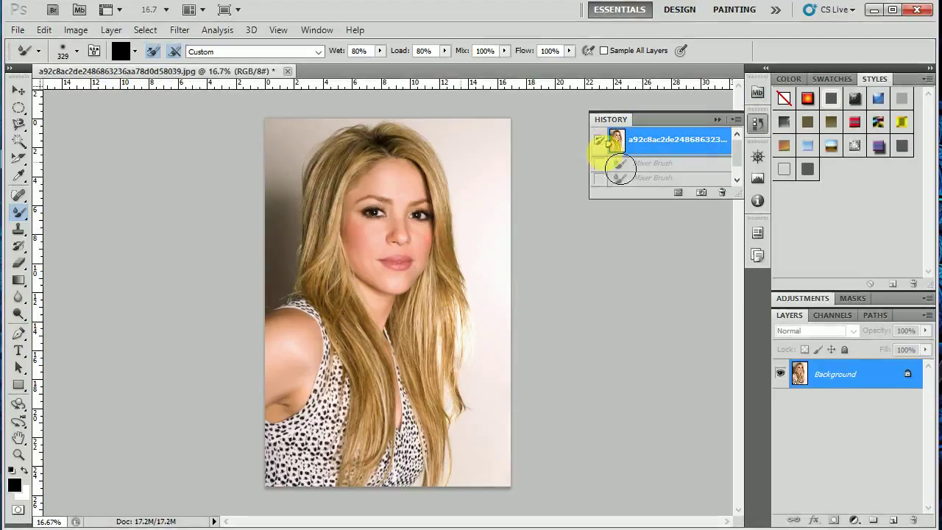
click(716, 119)
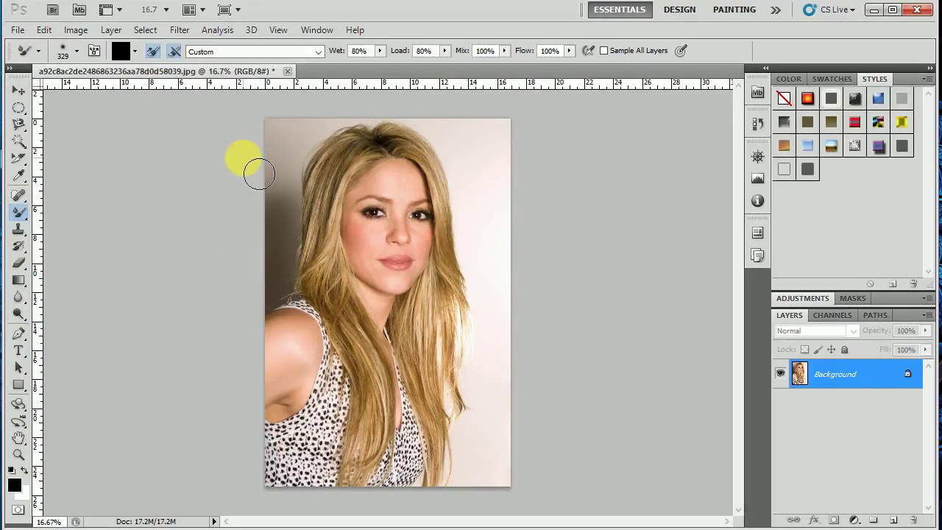
click(380, 51)
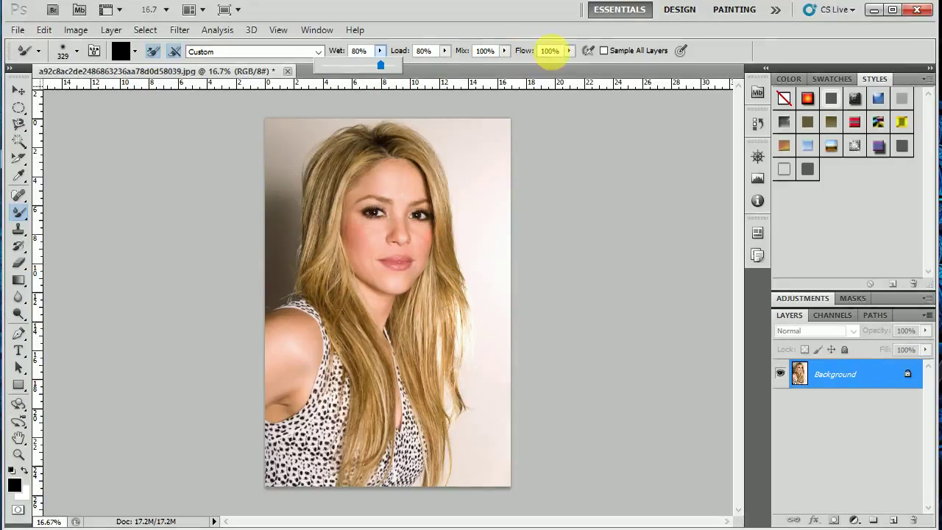
click(513, 71)
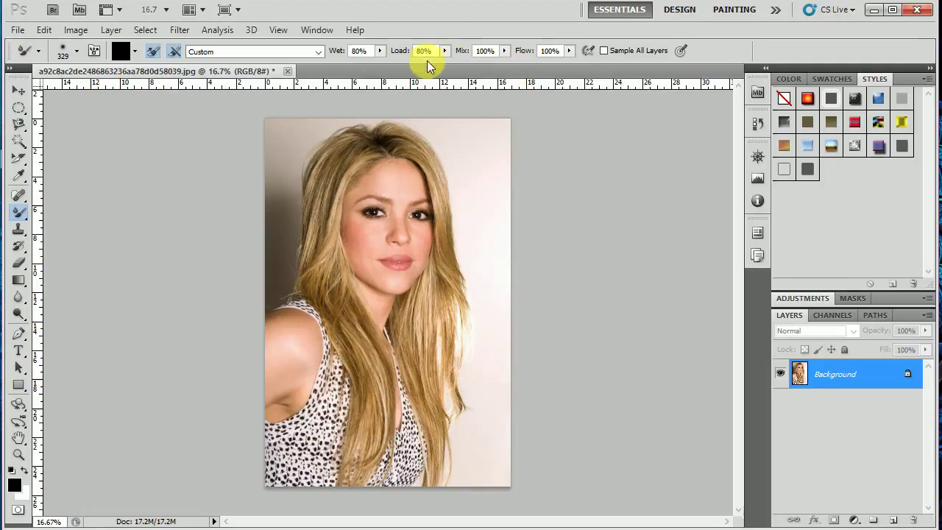
click(257, 51)
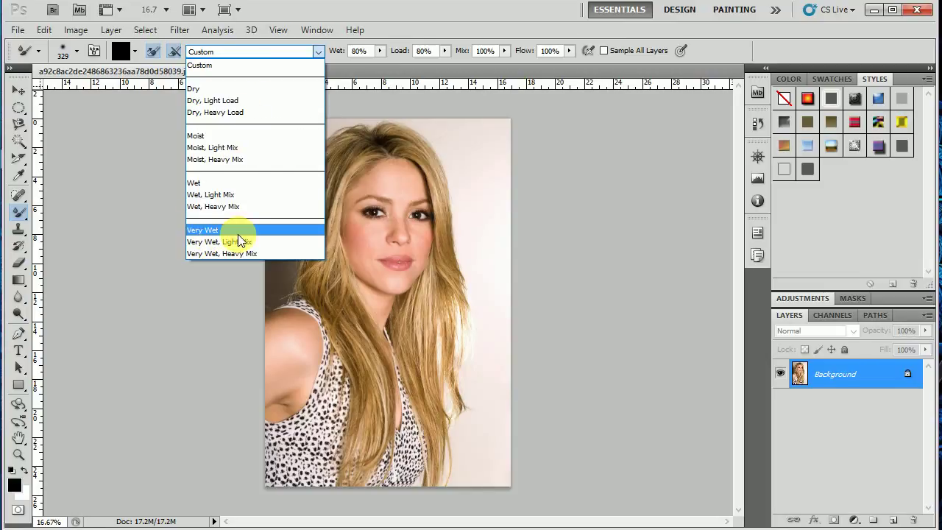
click(246, 64)
Step: Load the Mixer Brush with the current color and toggle the Load Solid Colors Only option
click(136, 55)
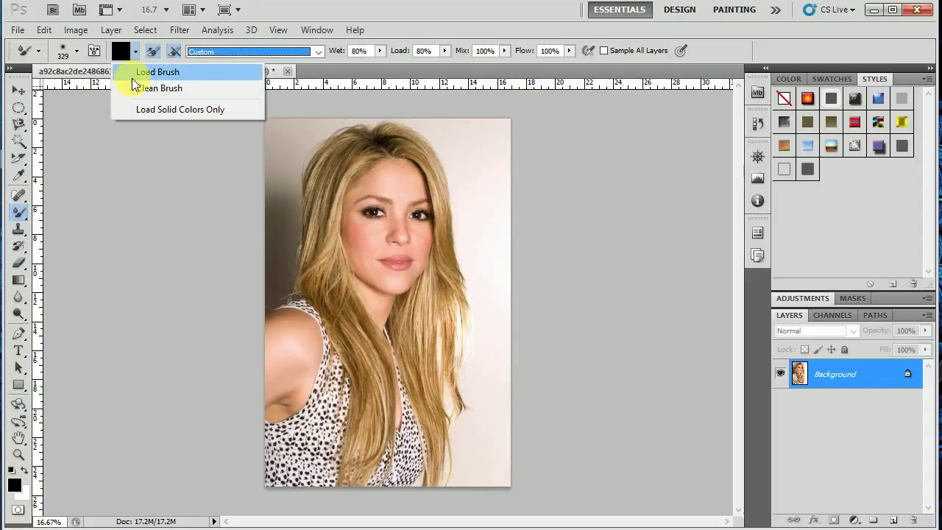
click(154, 71)
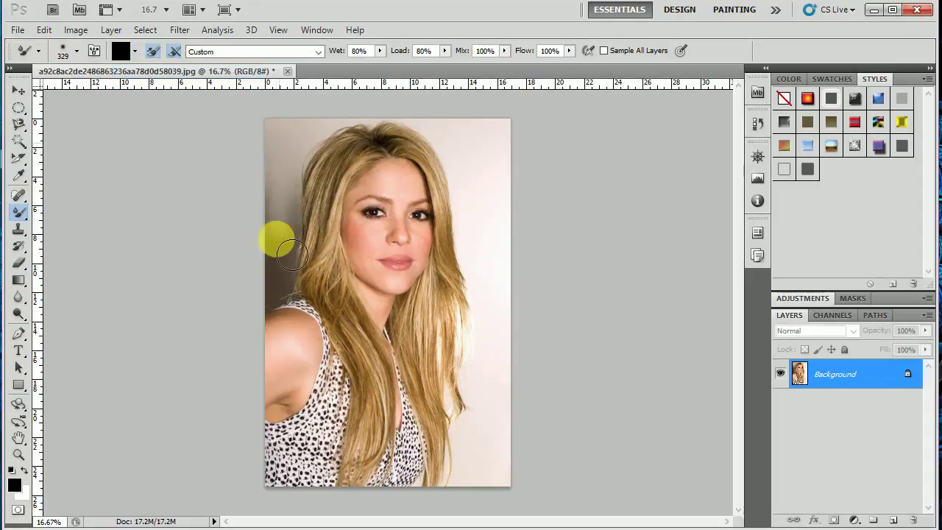
click(135, 52)
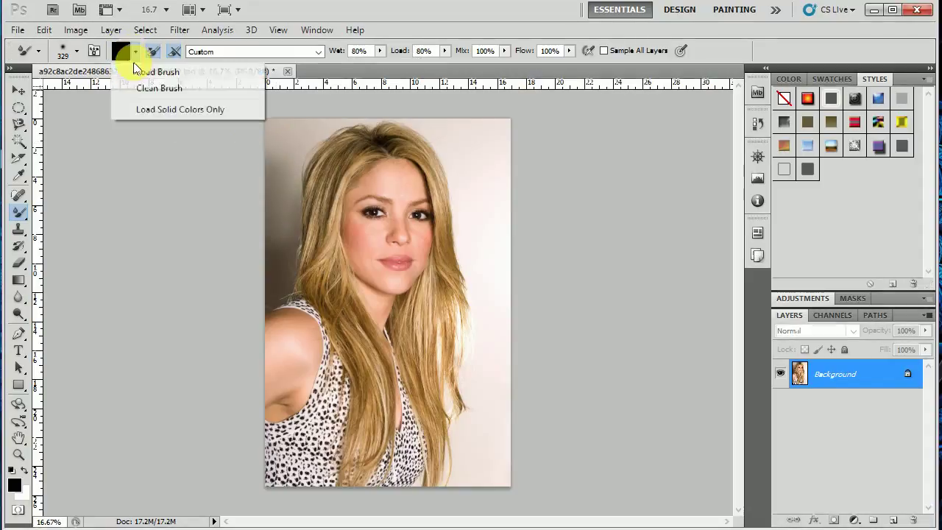
click(141, 111)
Step: Smear the face and hair with the Mixer Brush and restore the photo's opening state in the history
mouse_move(478, 256)
mouse_down()
mouse_move(467, 209)
mouse_move(473, 283)
mouse_move(465, 287)
mouse_move(505, 144)
mouse_move(468, 182)
mouse_move(458, 379)
mouse_move(438, 158)
mouse_move(430, 345)
mouse_move(402, 168)
mouse_move(403, 360)
mouse_move(387, 179)
mouse_move(380, 333)
mouse_move(357, 261)
mouse_move(350, 180)
mouse_move(350, 330)
mouse_move(321, 254)
mouse_up()
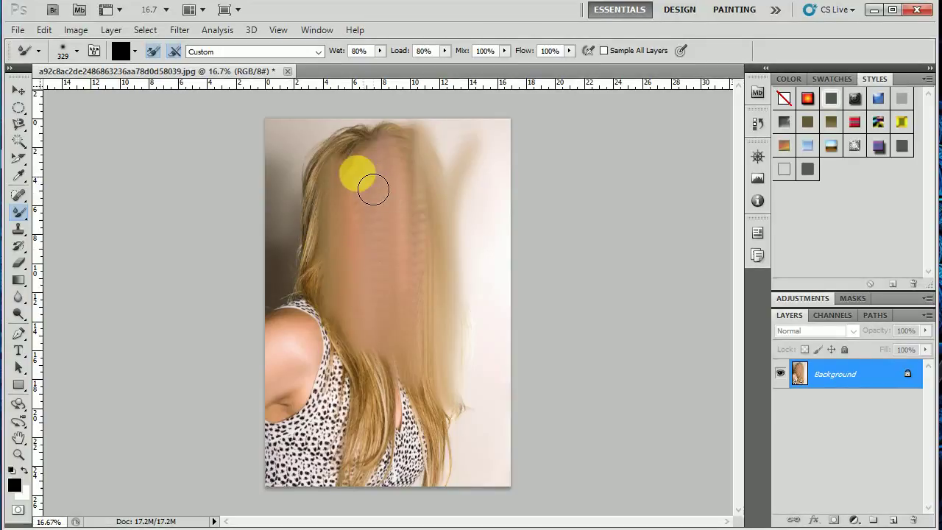
click(758, 126)
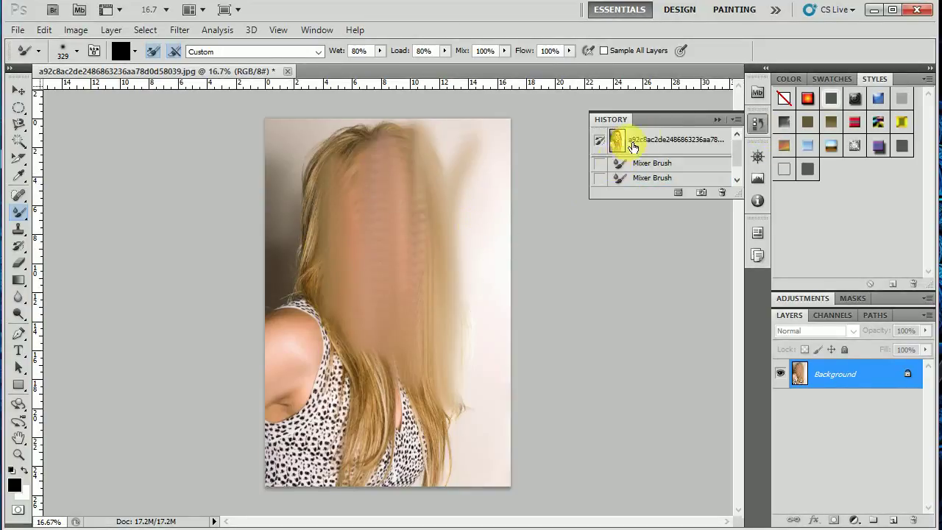
click(619, 140)
click(718, 120)
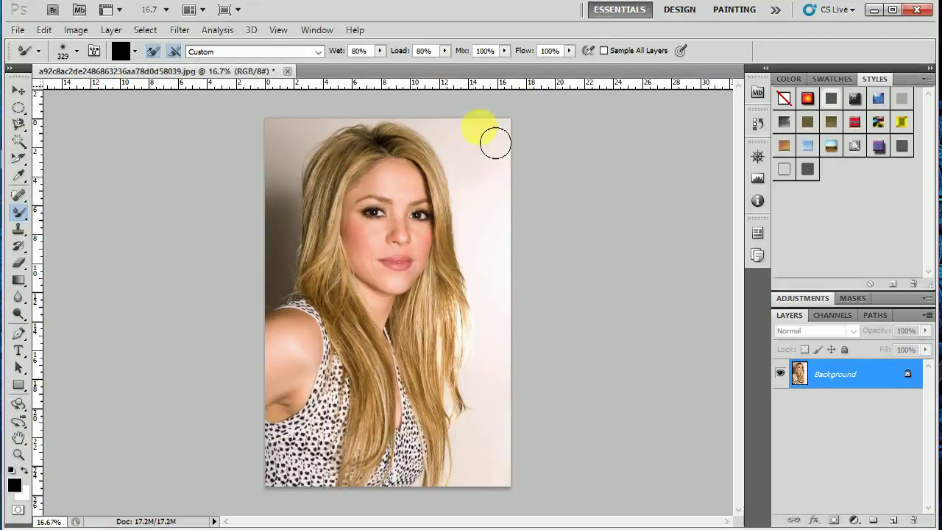
Step: Blend the hair bordering the dark backdrop with the Mixer Brush and revert the photo to its opening state
mouse_move(330, 236)
mouse_down()
mouse_move(331, 174)
mouse_move(351, 187)
mouse_move(330, 200)
mouse_move(335, 186)
mouse_up()
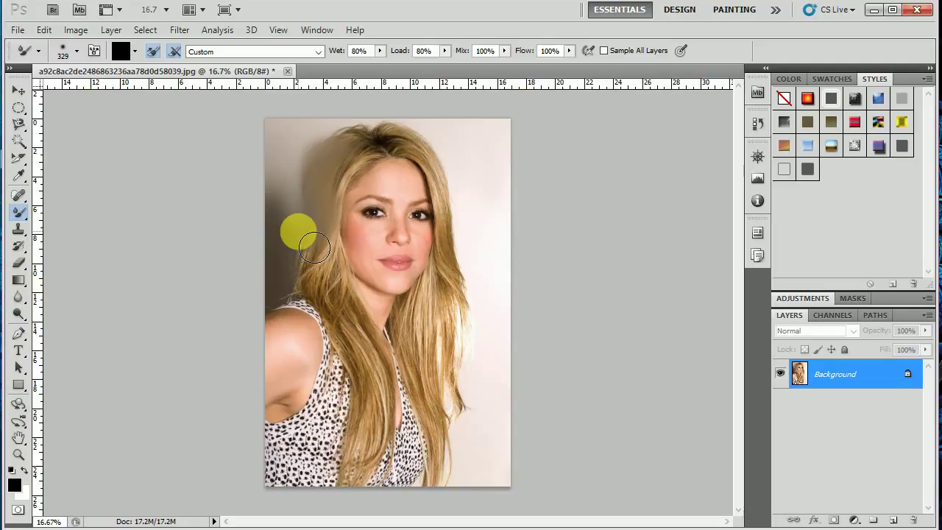
click(757, 123)
click(656, 145)
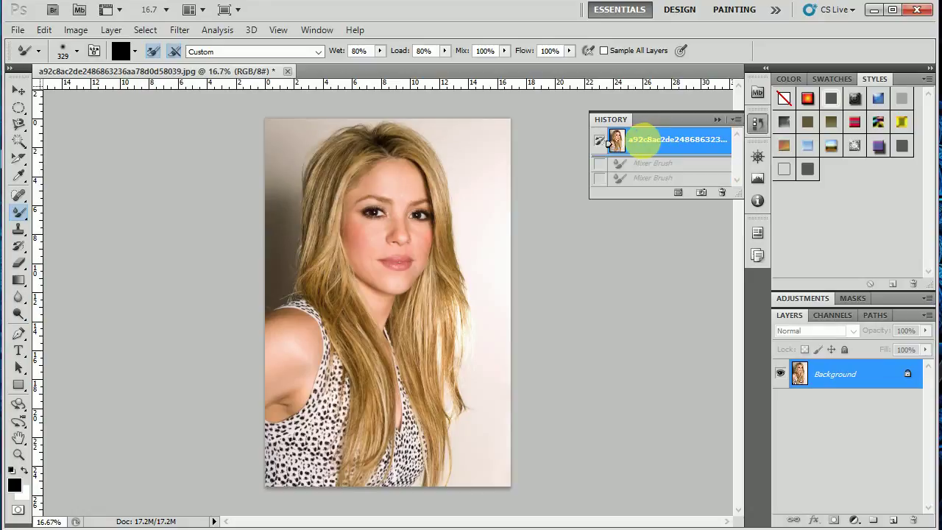
click(757, 123)
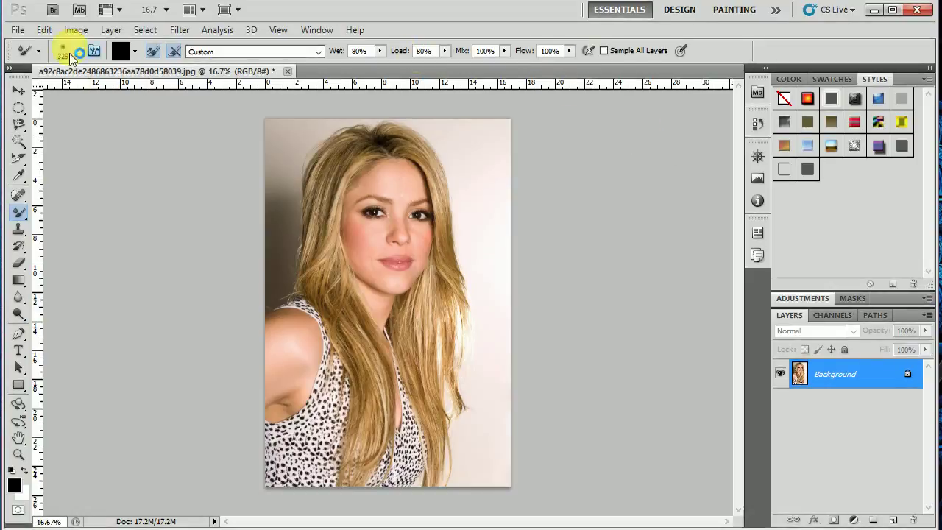
Step: Examine the Wet, Load, Mix and Flow sliders of the Mixer Brush without changing their values
click(380, 51)
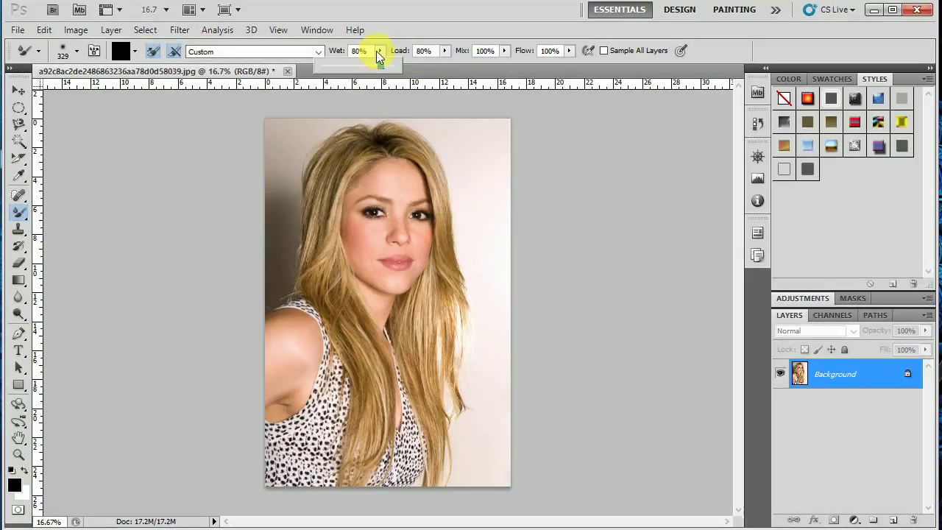
click(445, 51)
click(504, 50)
click(571, 50)
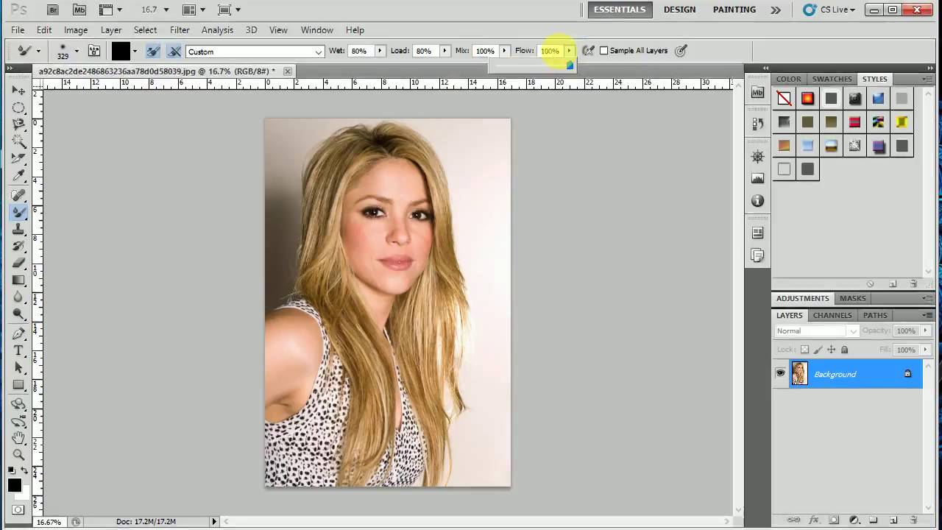
click(504, 51)
click(445, 51)
click(380, 51)
click(394, 49)
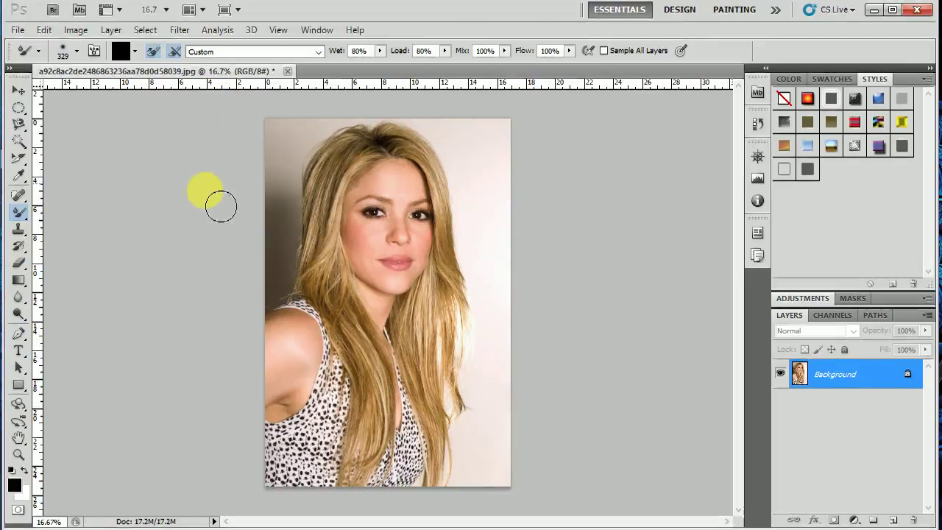
Step: View the Clone Stamp and Pattern Stamp tool choices and switch to the Move tool
click(18, 229)
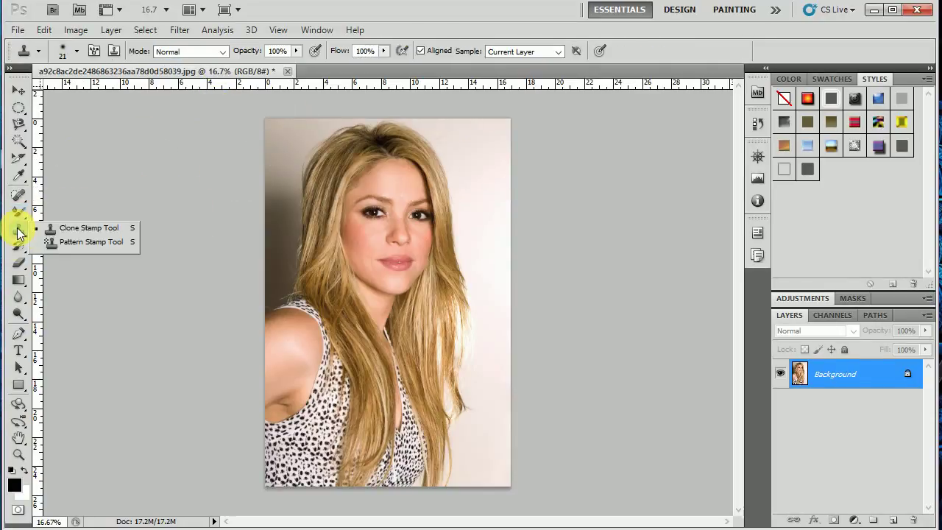
click(137, 166)
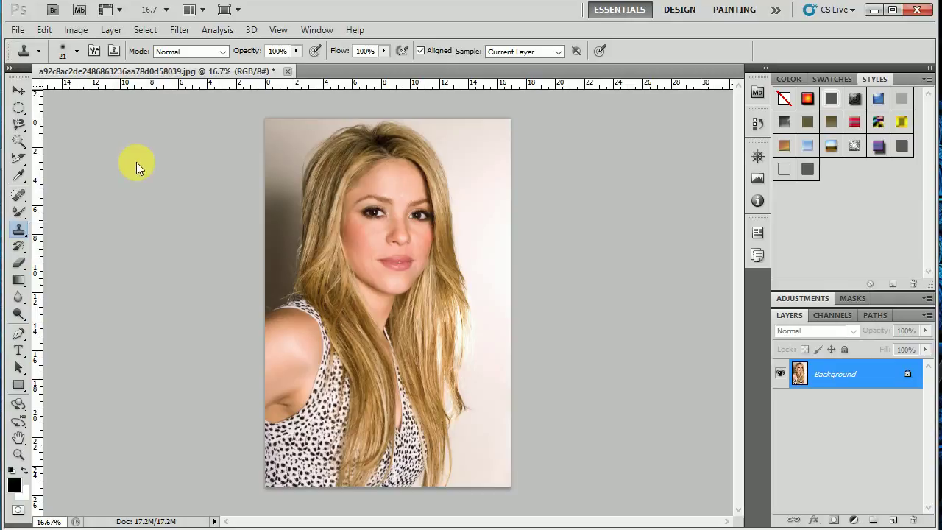
click(476, 220)
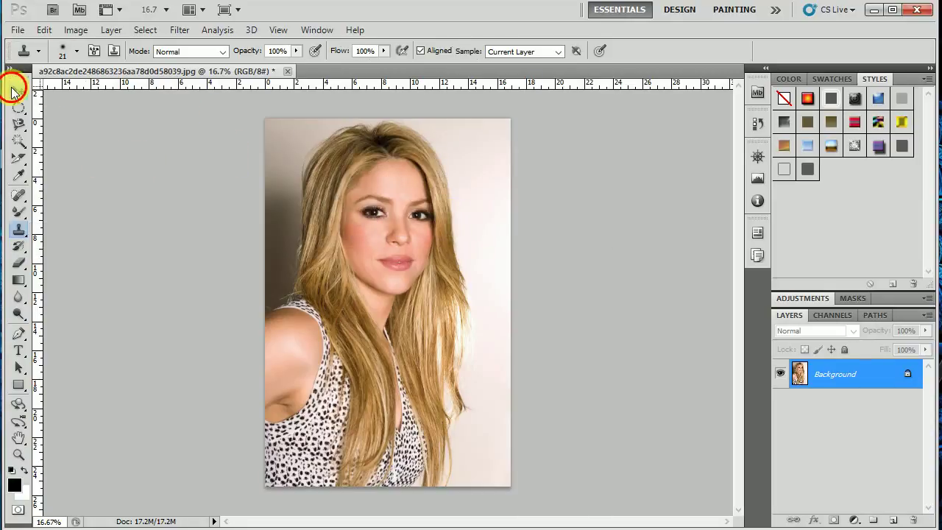
click(18, 90)
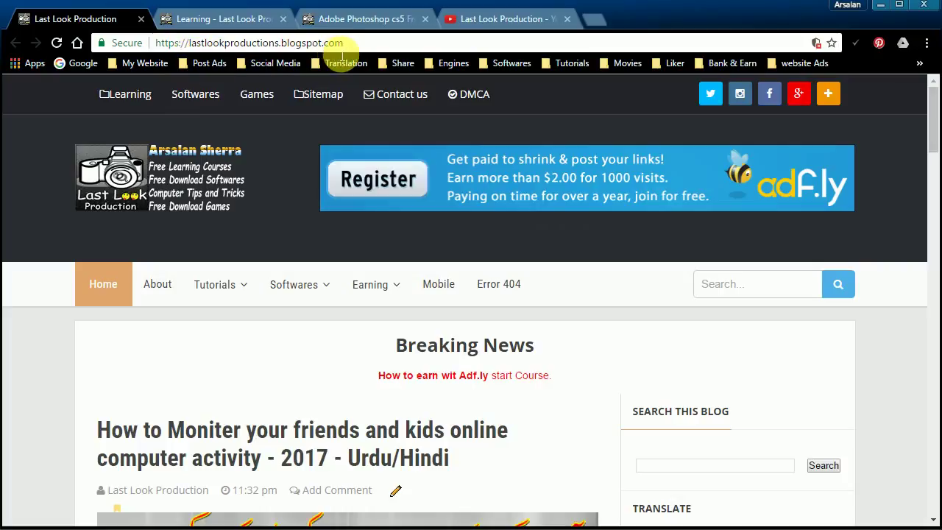
Step: View the blog's Learning page and read the Adobe Photoshop CS5 course page down to its lecture list
click(206, 19)
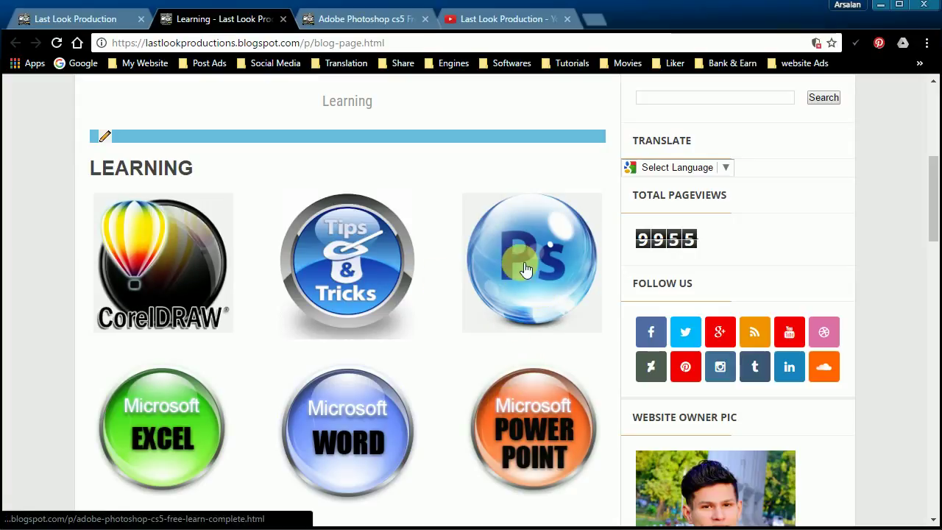
click(368, 18)
scroll(137, 294, down, 5)
scroll(92, 207, down, 6)
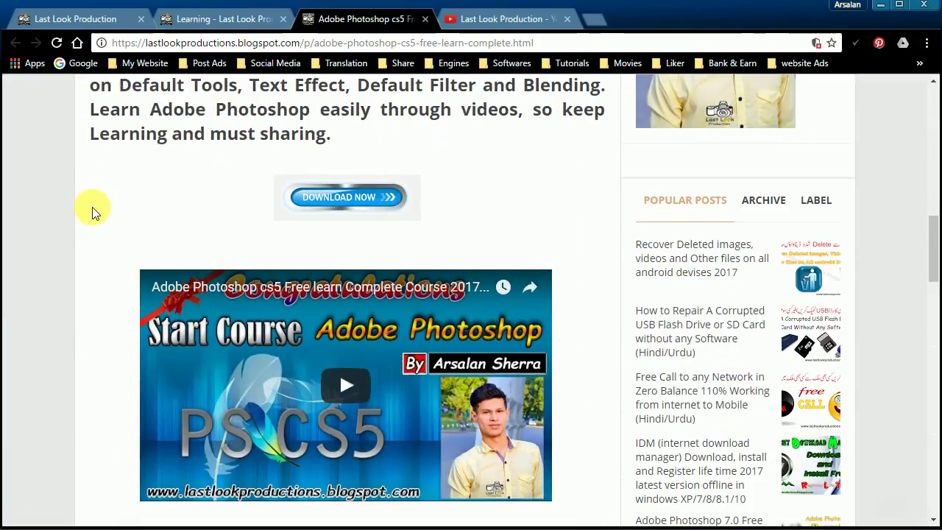
scroll(92, 207, down, 1)
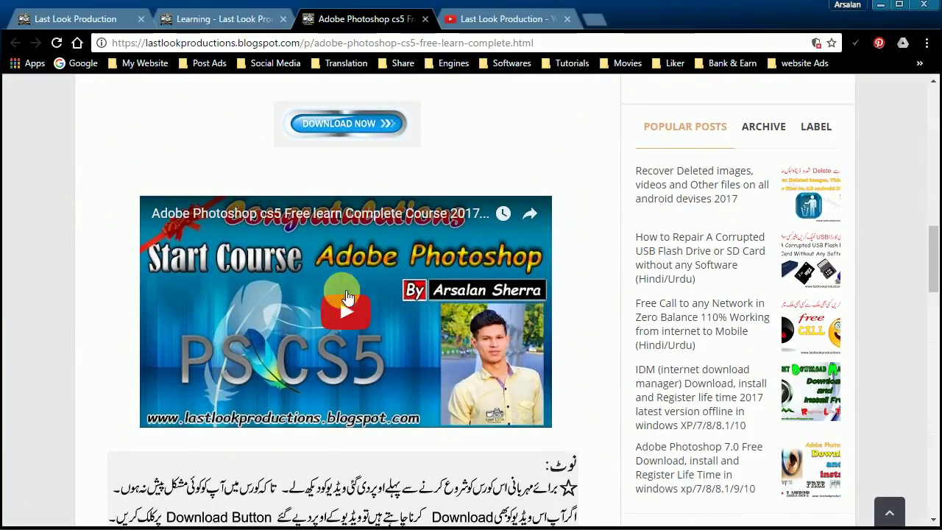
scroll(158, 368, down, 5)
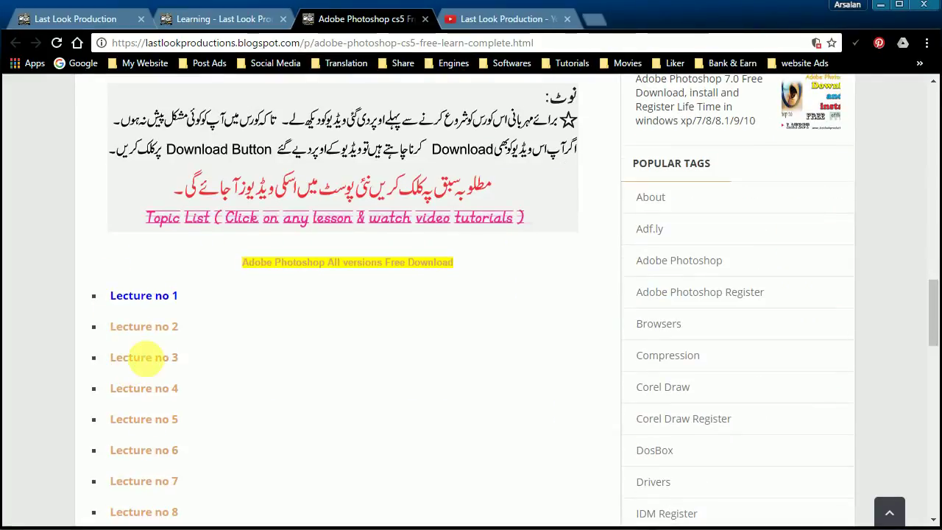
scroll(140, 361, down, 5)
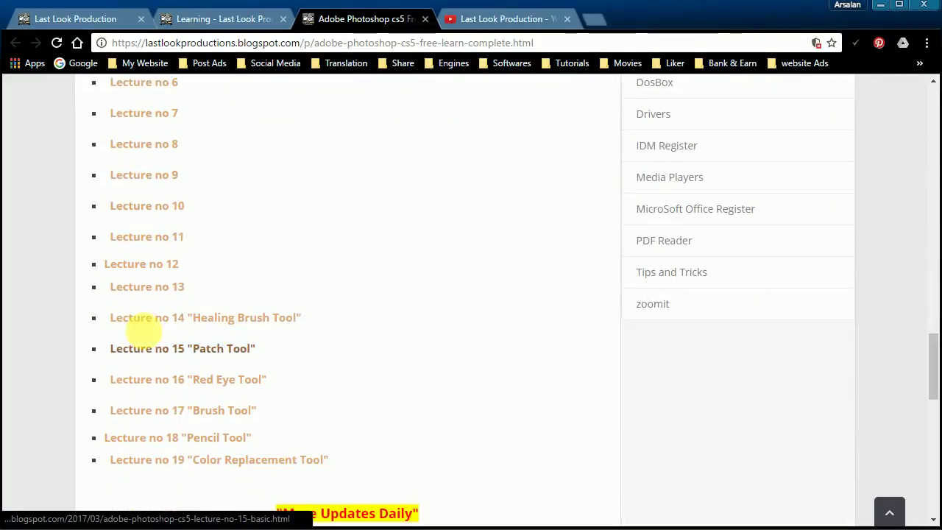
Step: Examine the course page's lecture links, download links and footer, and return to the top of the page
scroll(183, 326, up, 4)
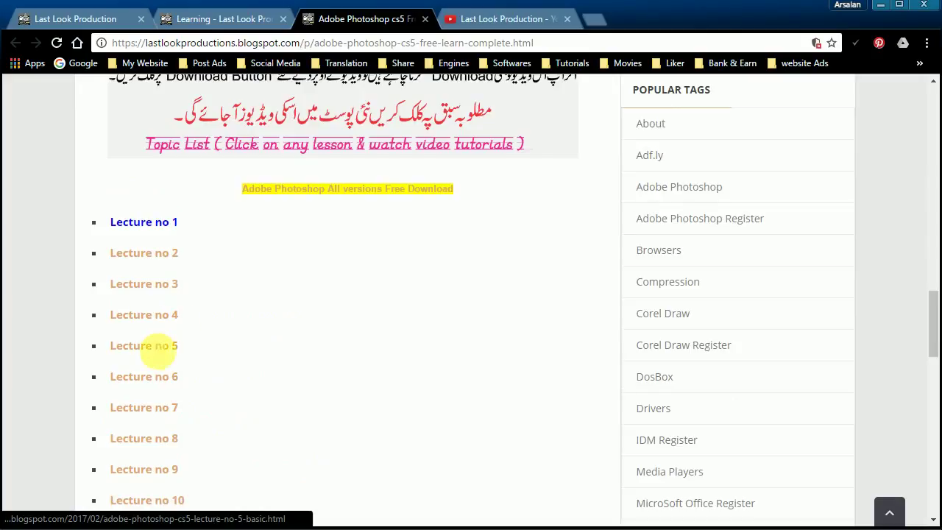
scroll(155, 350, down, 5)
scroll(163, 357, up, 10)
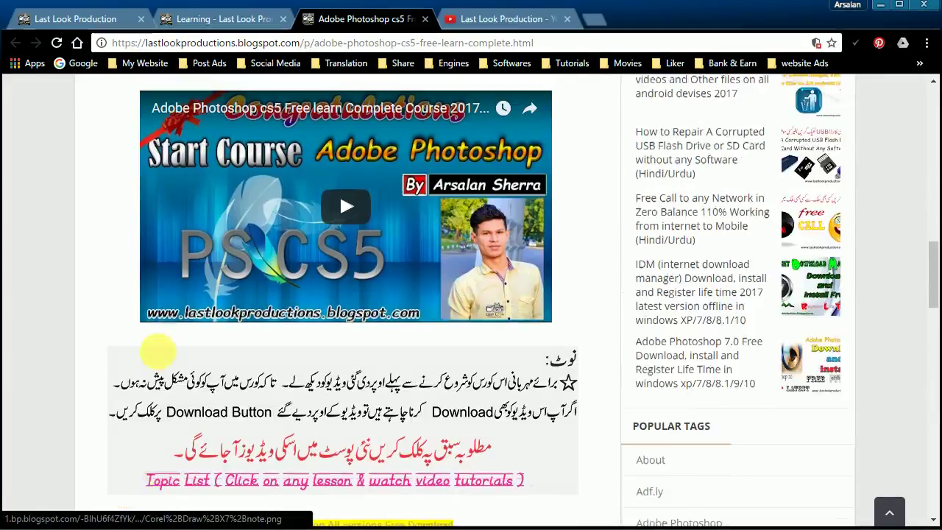
scroll(267, 317, up, 1)
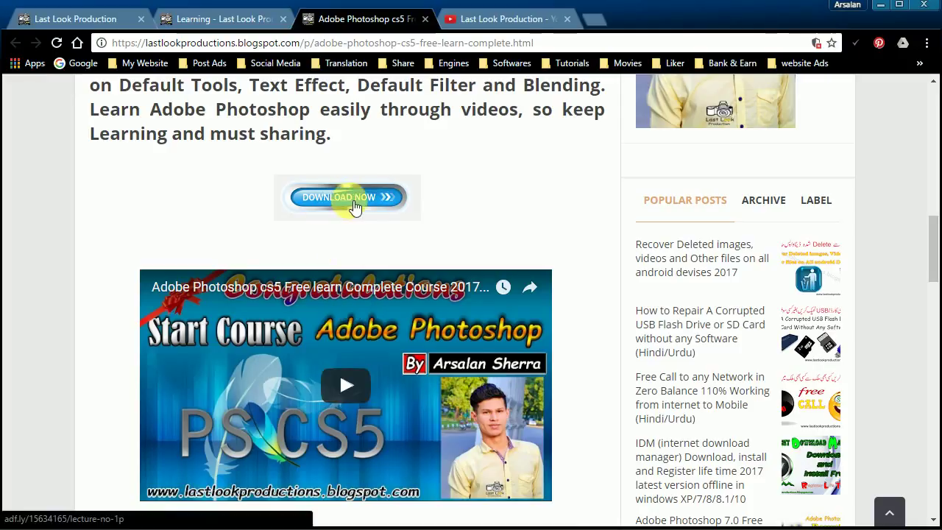
scroll(340, 319, down, 5)
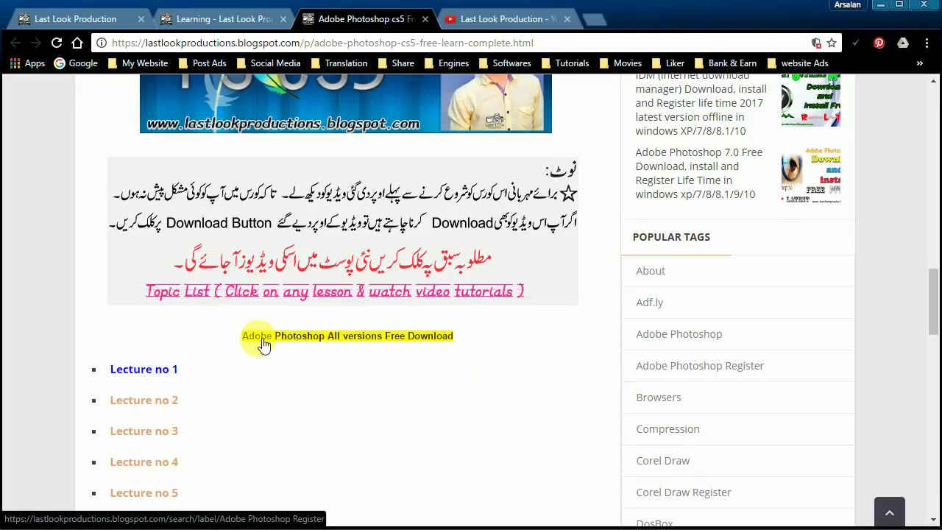
scroll(258, 343, down, 9)
scroll(556, 291, down, 8)
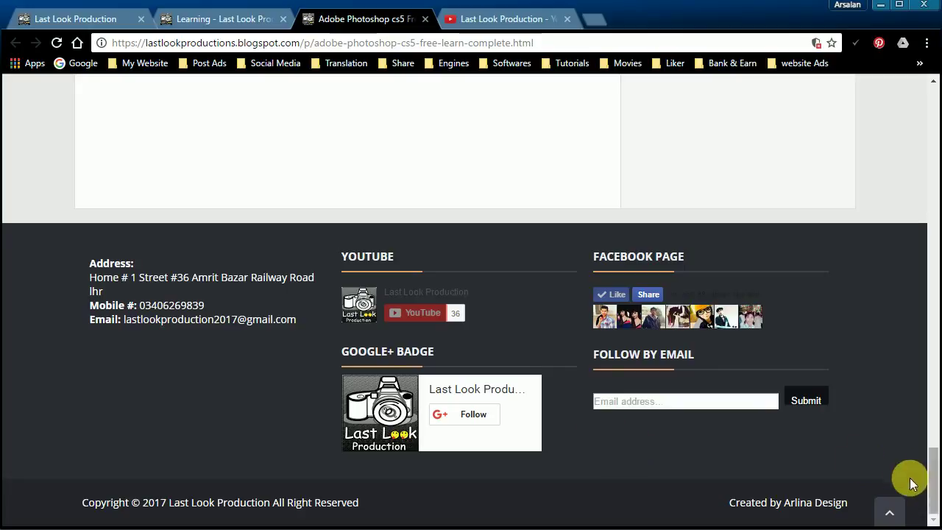
click(892, 511)
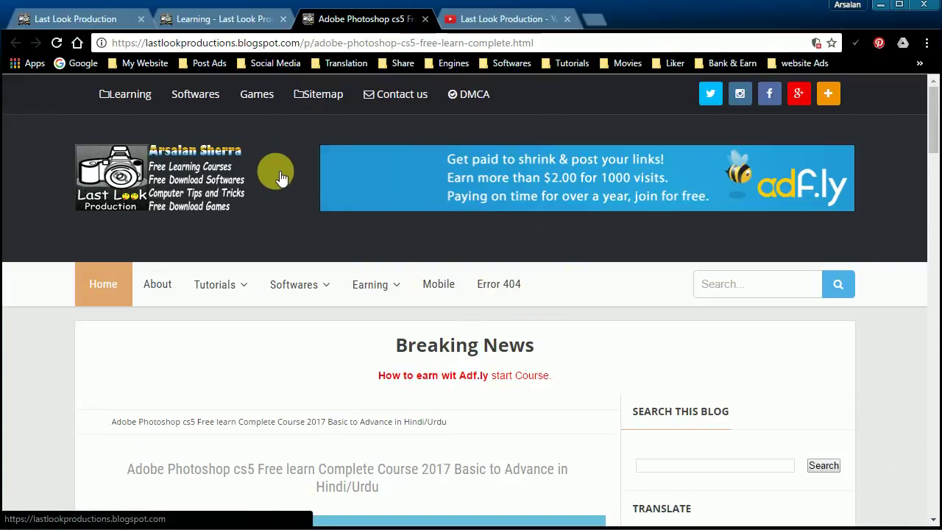
Step: Review the Last Look Production YouTube channel's header, playlists and uploads, and switch back to Photoshop
click(511, 18)
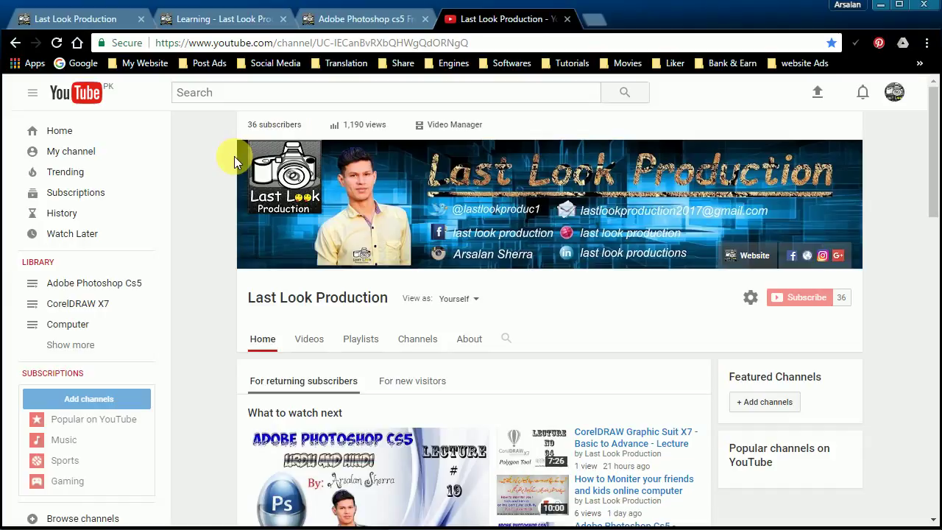
mouse_move(236, 111)
mouse_down()
mouse_move(731, 311)
mouse_move(862, 346)
mouse_move(865, 356)
mouse_up()
drag(740, 284, 854, 312)
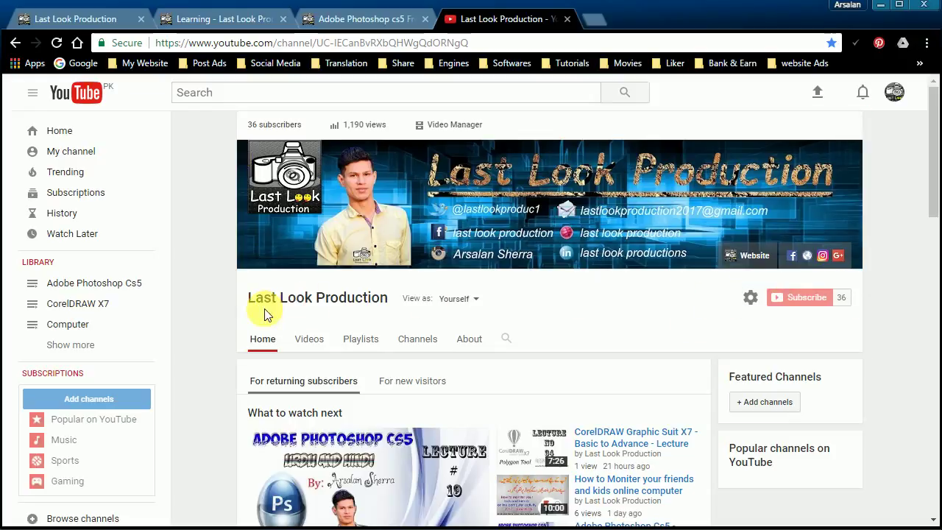
scroll(222, 298, down, 3)
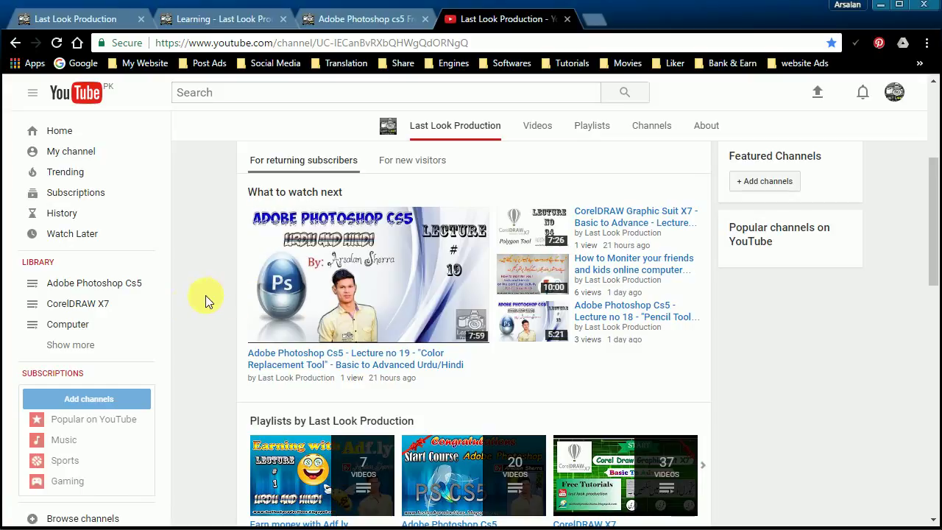
scroll(220, 343, down, 5)
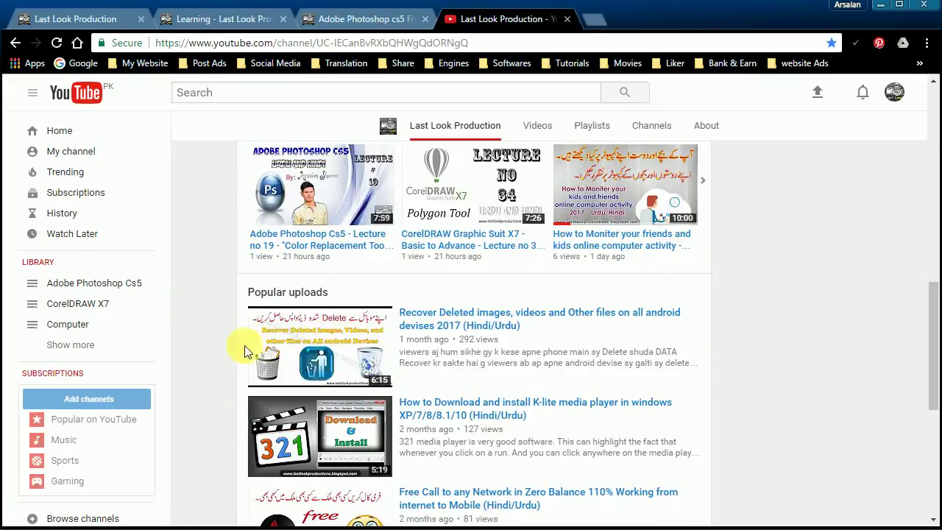
scroll(226, 331, up, 4)
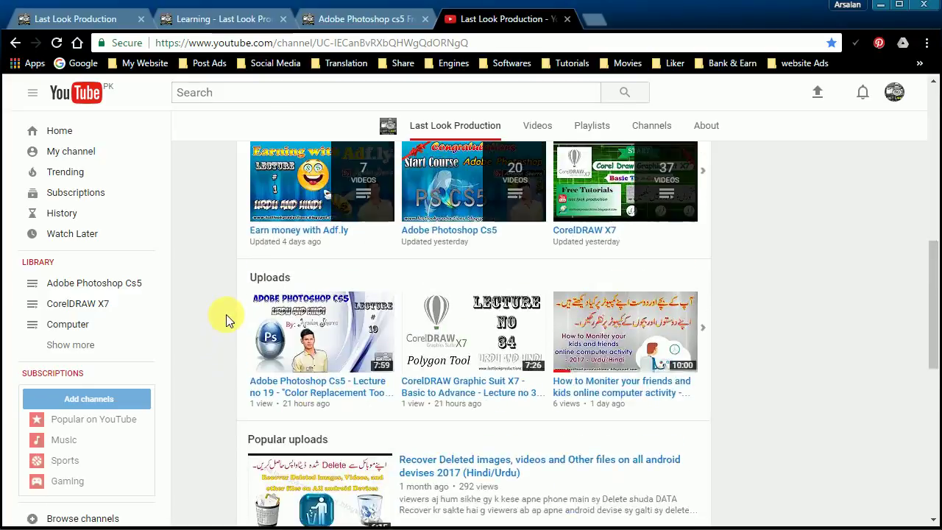
scroll(226, 314, down, 5)
scroll(223, 279, up, 4)
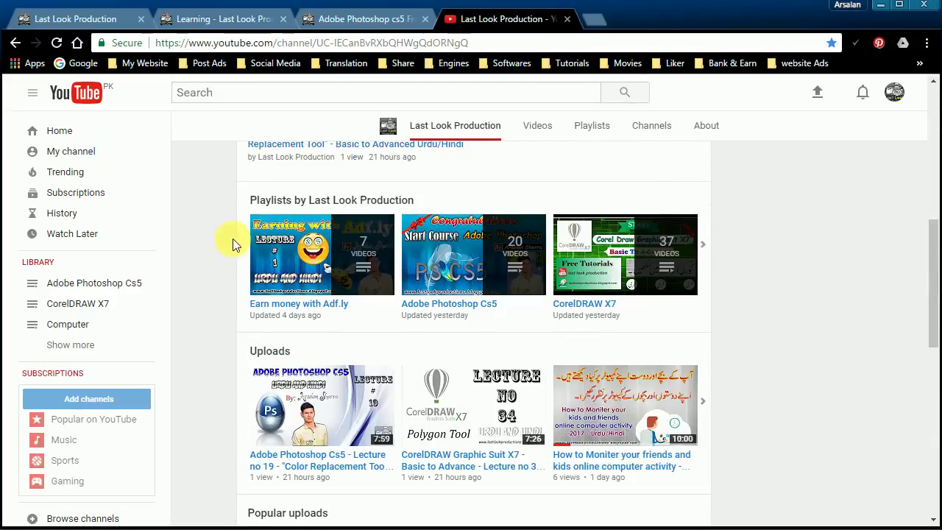
scroll(236, 279, down, 5)
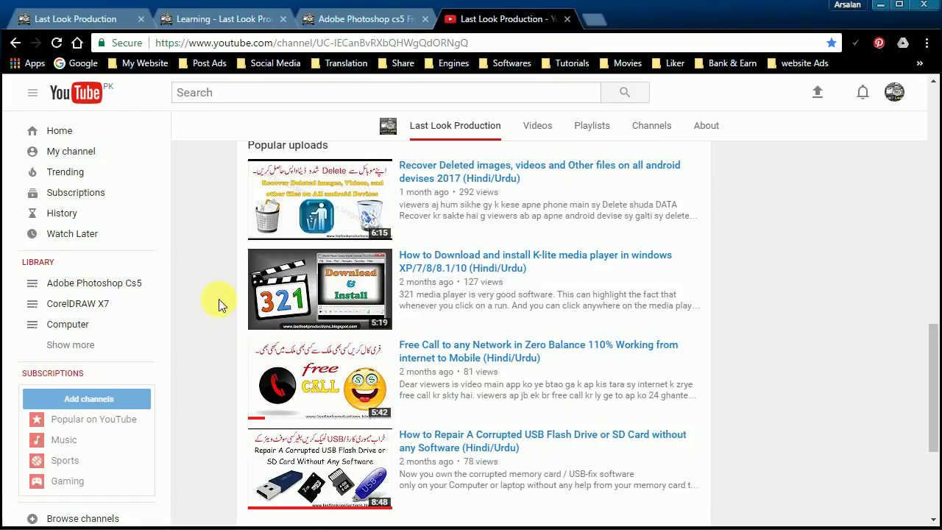
scroll(218, 299, up, 10)
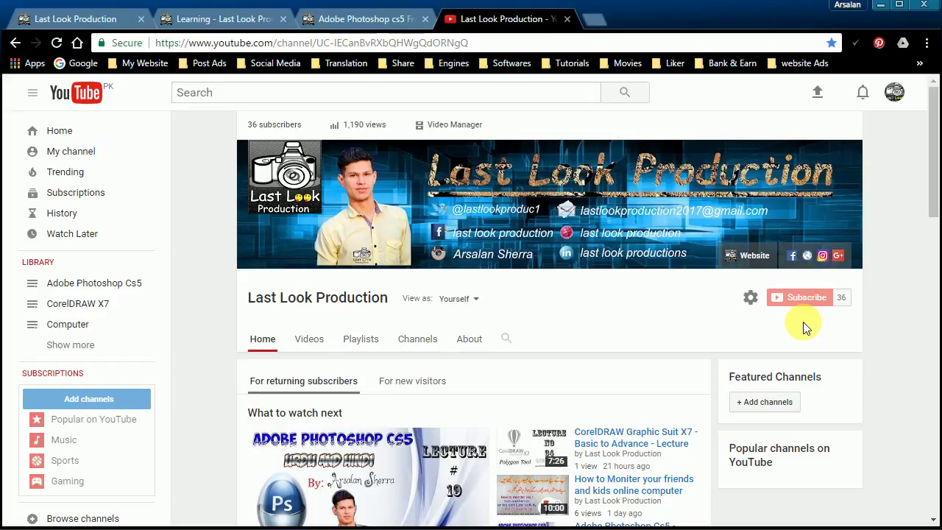
click(881, 6)
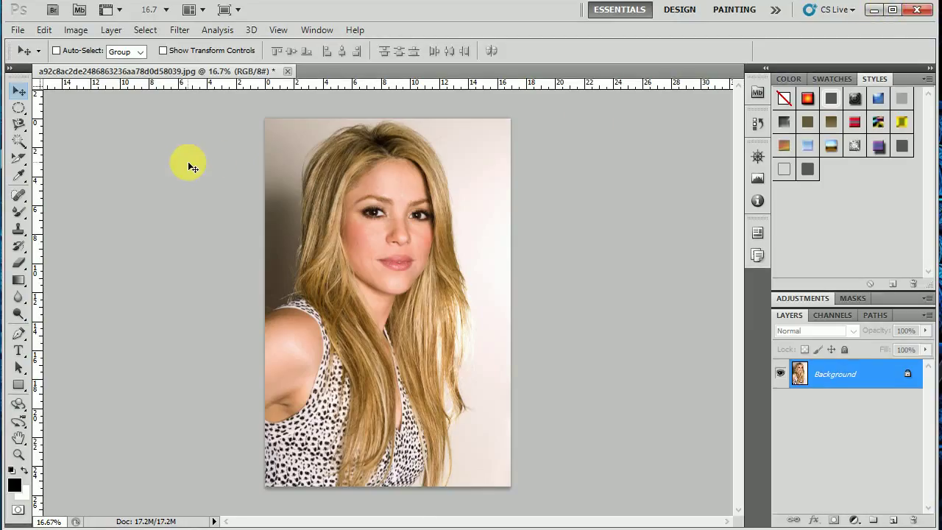